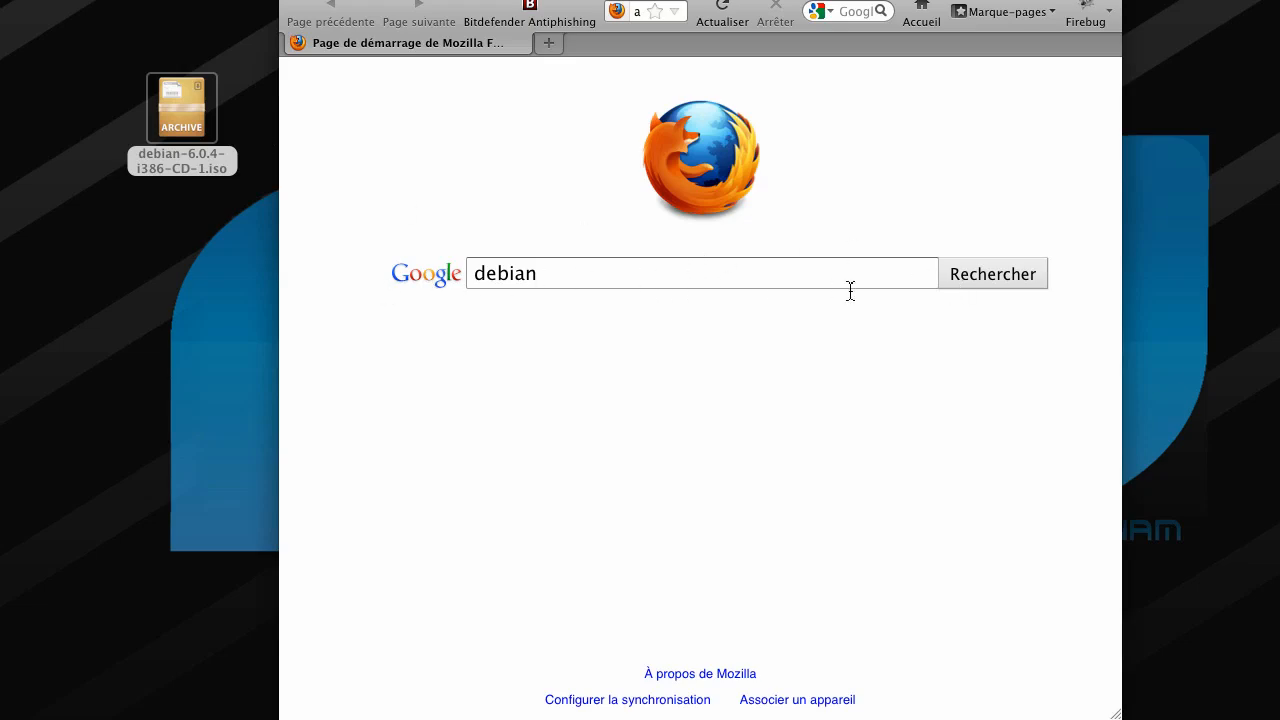
# - Search Google for debian and open the official Debian homepage from the first result
pyautogui.click(978, 284)
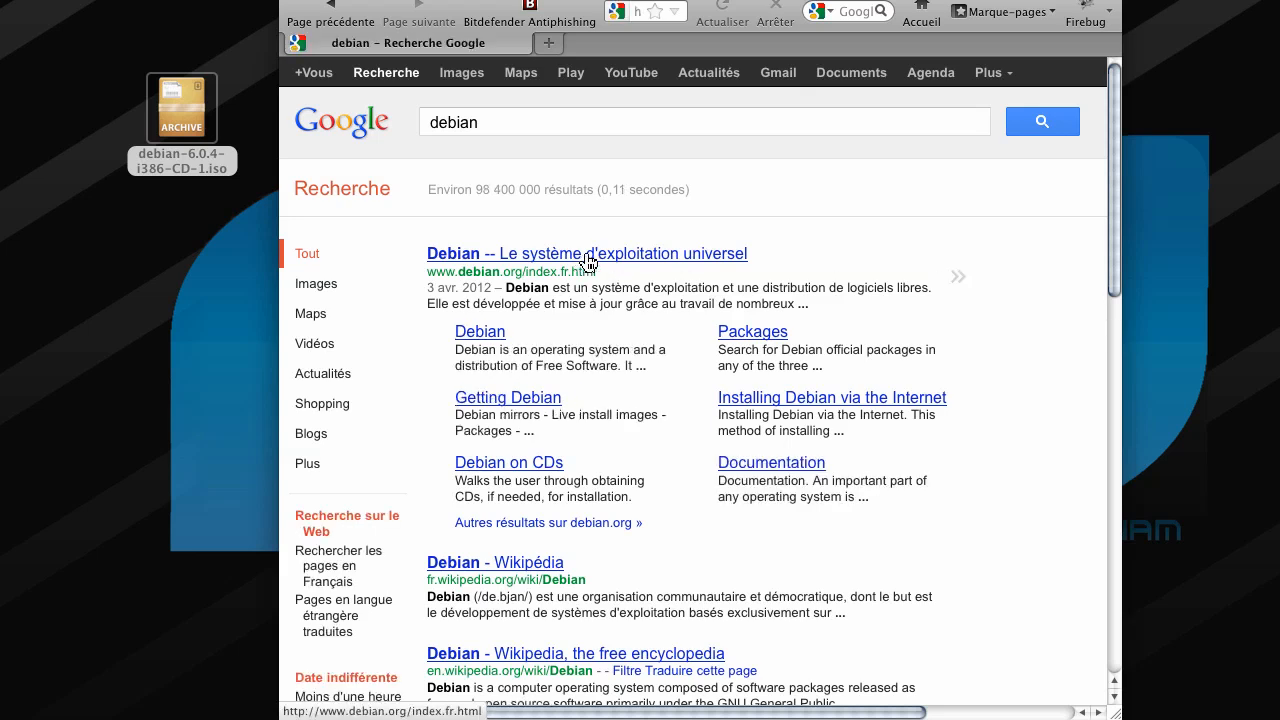
pyautogui.moveTo(597, 272); pyautogui.dragTo(452, 280)
pyautogui.click(840, 252)
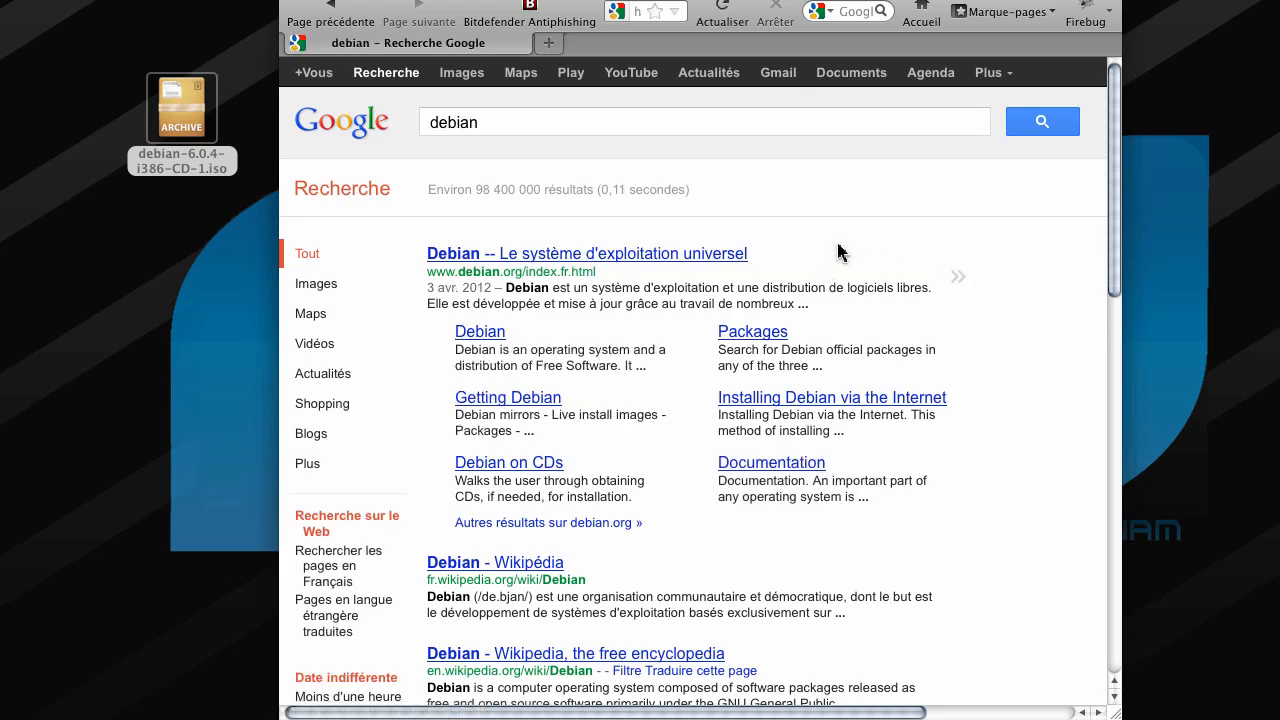
pyautogui.click(620, 258)
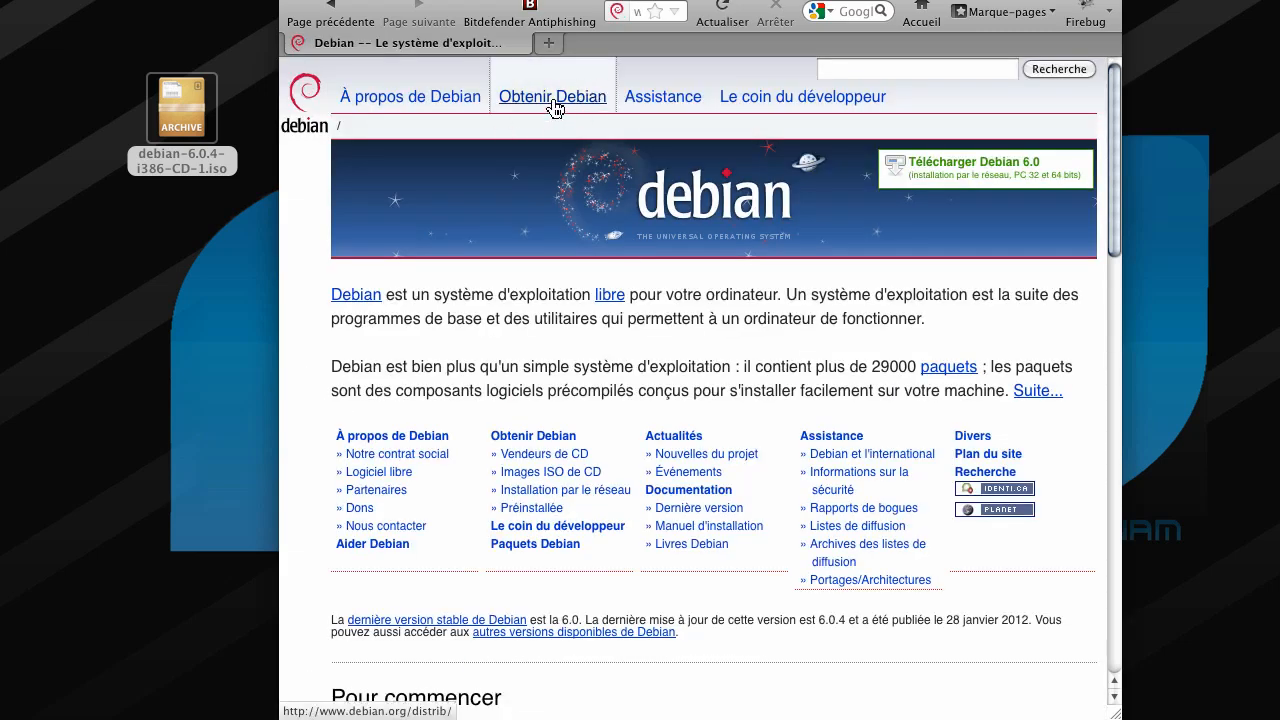
# - Go from Obtenir Debian to the HTTP/FTP page for full CD images
pyautogui.click(554, 103)
pyautogui.scroll(-1, 605, 165)
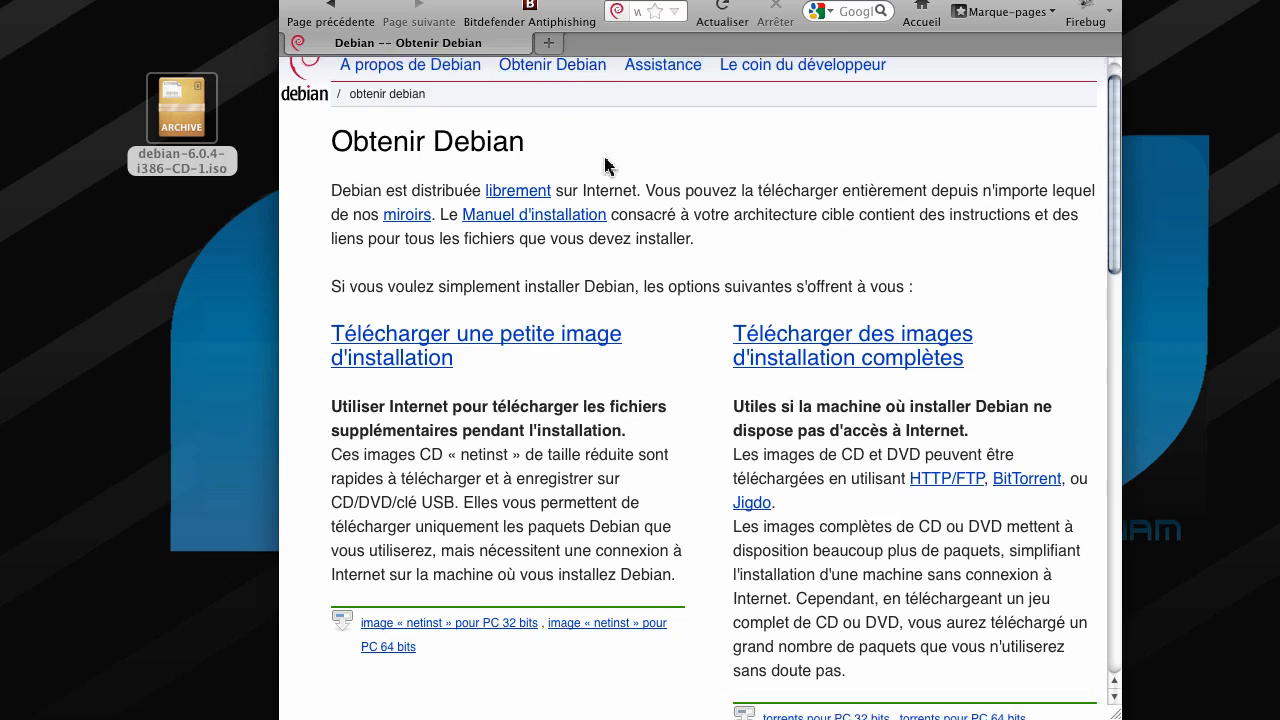
pyautogui.scroll(-3, 605, 165)
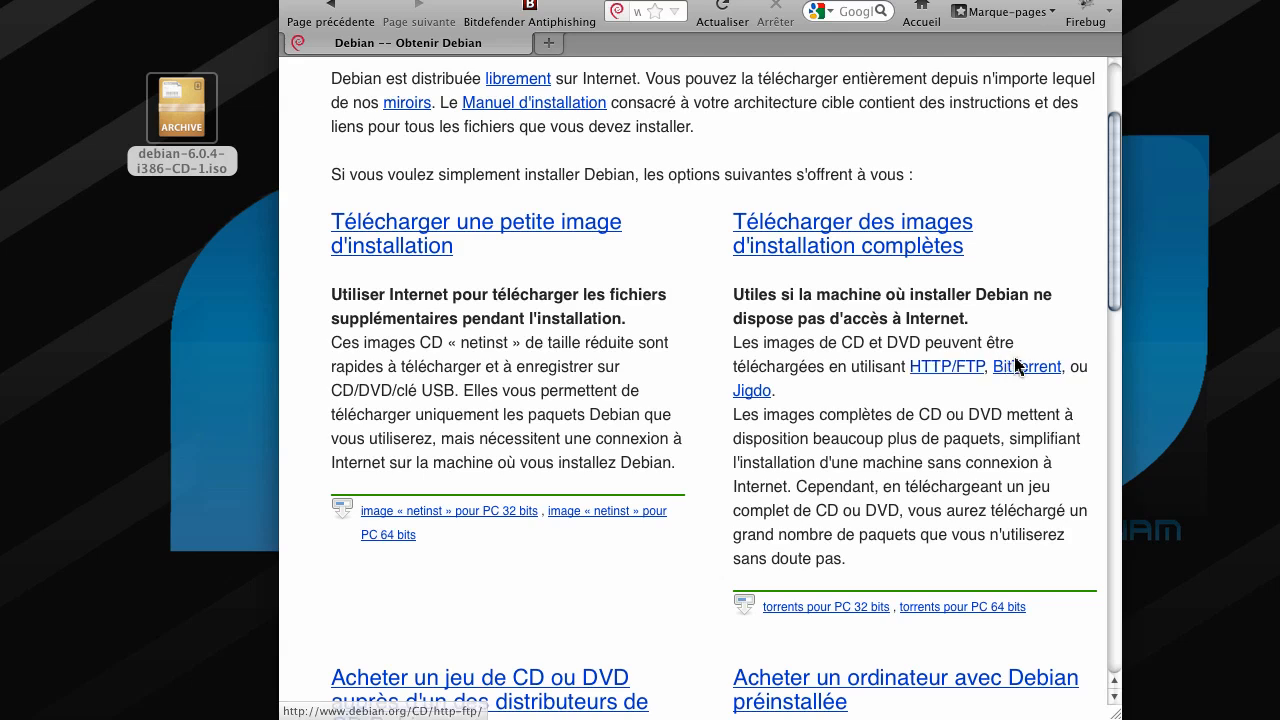
pyautogui.click(947, 370)
pyautogui.scroll(-2, 710, 445)
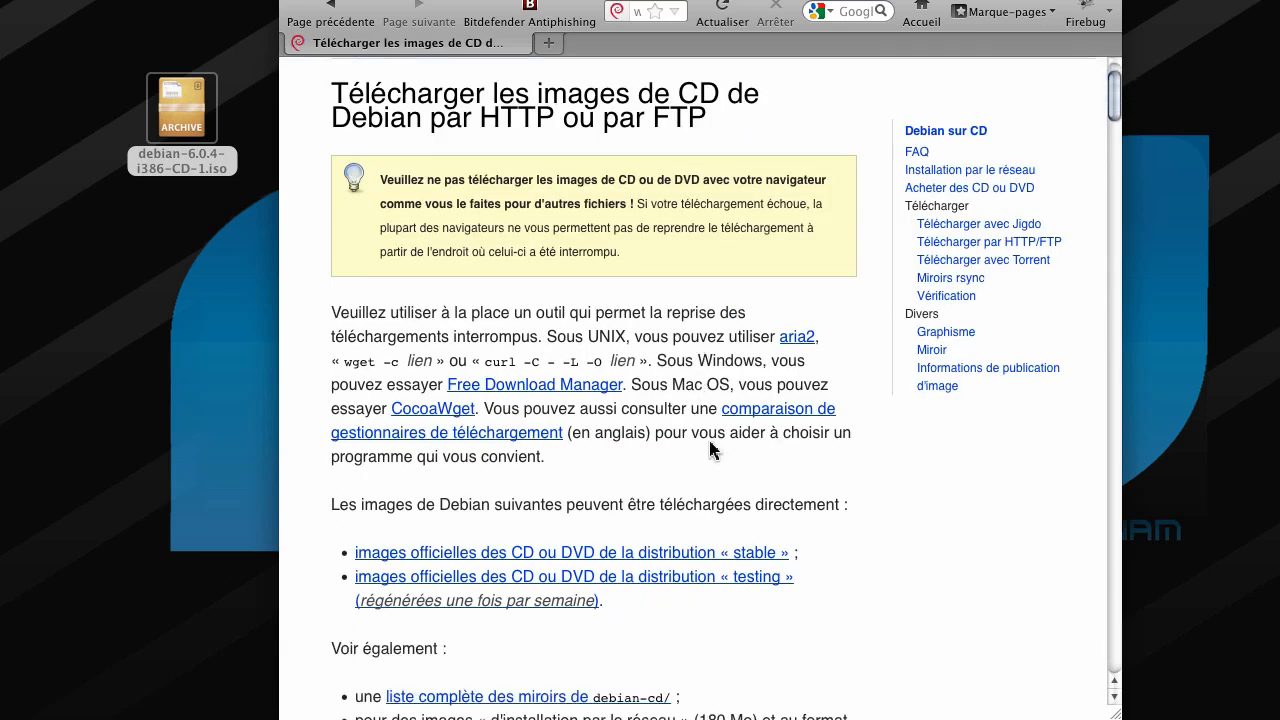
pyautogui.moveTo(808, 559); pyautogui.dragTo(394, 554)
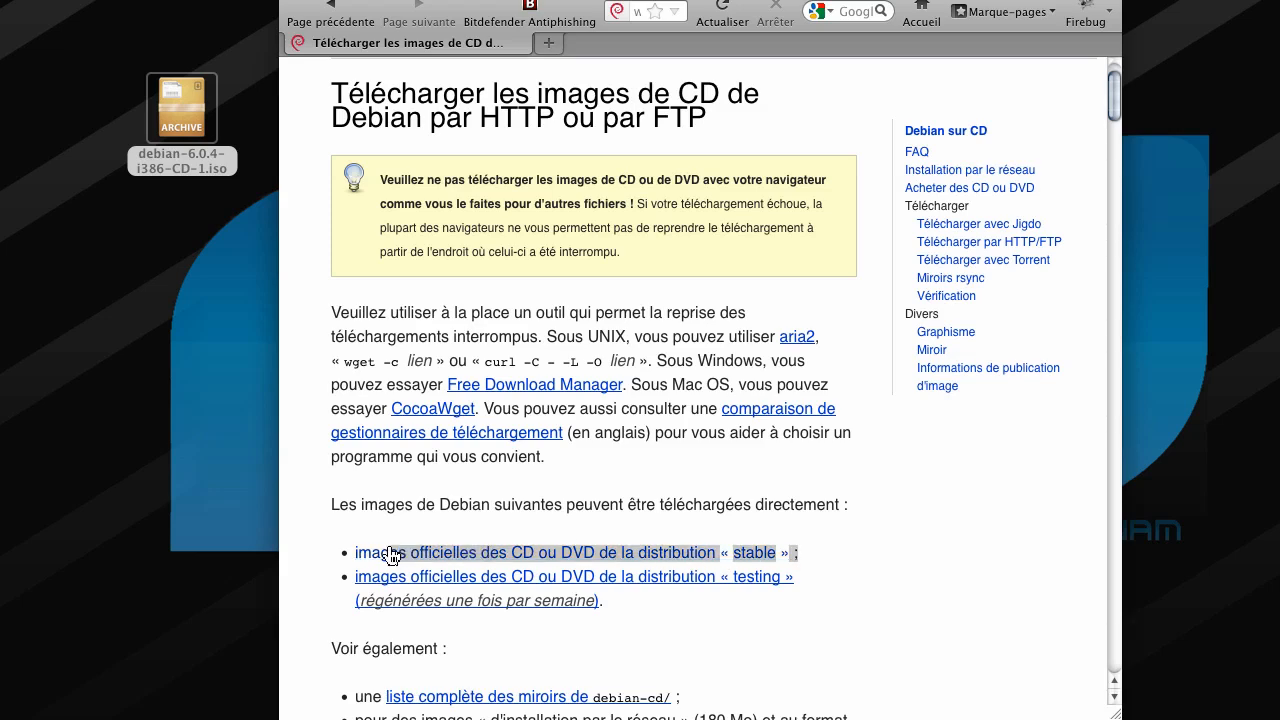
pyautogui.click(822, 562)
# - Open the stable i386 CD image listing showing debian-6.0.4-i386-CD-1.iso
pyautogui.click(663, 553)
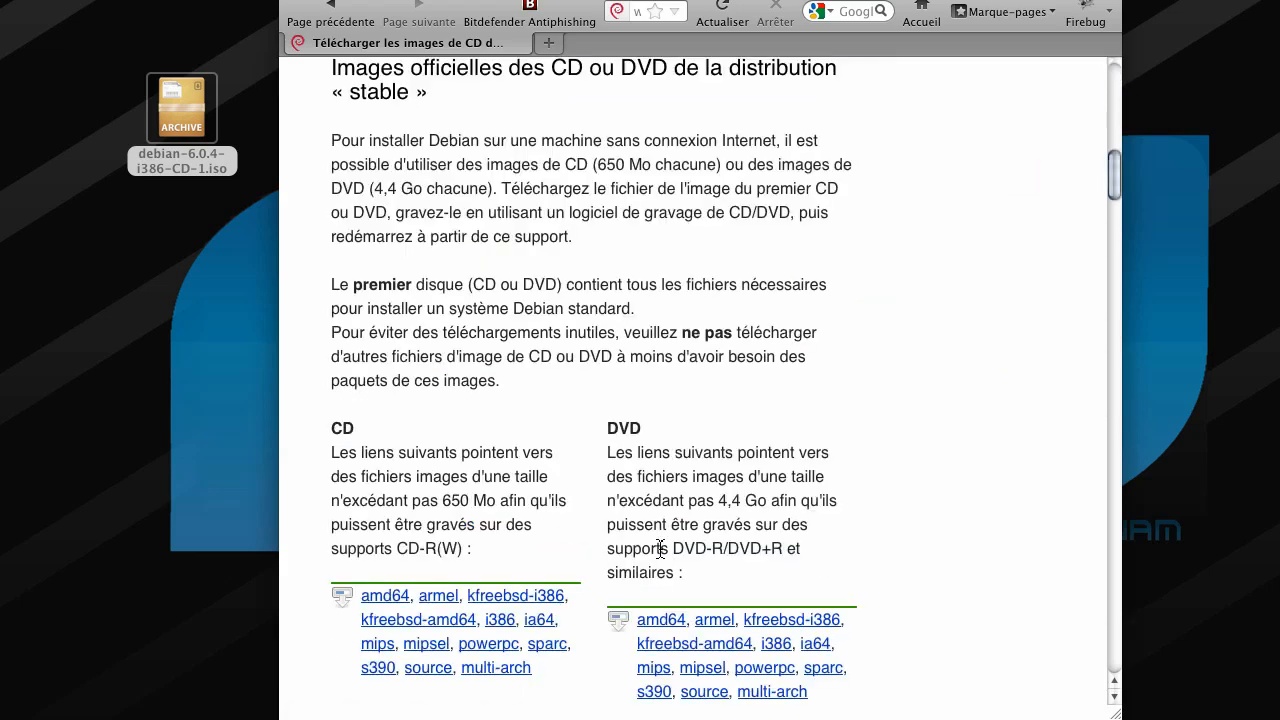
pyautogui.scroll(-1, 540, 545)
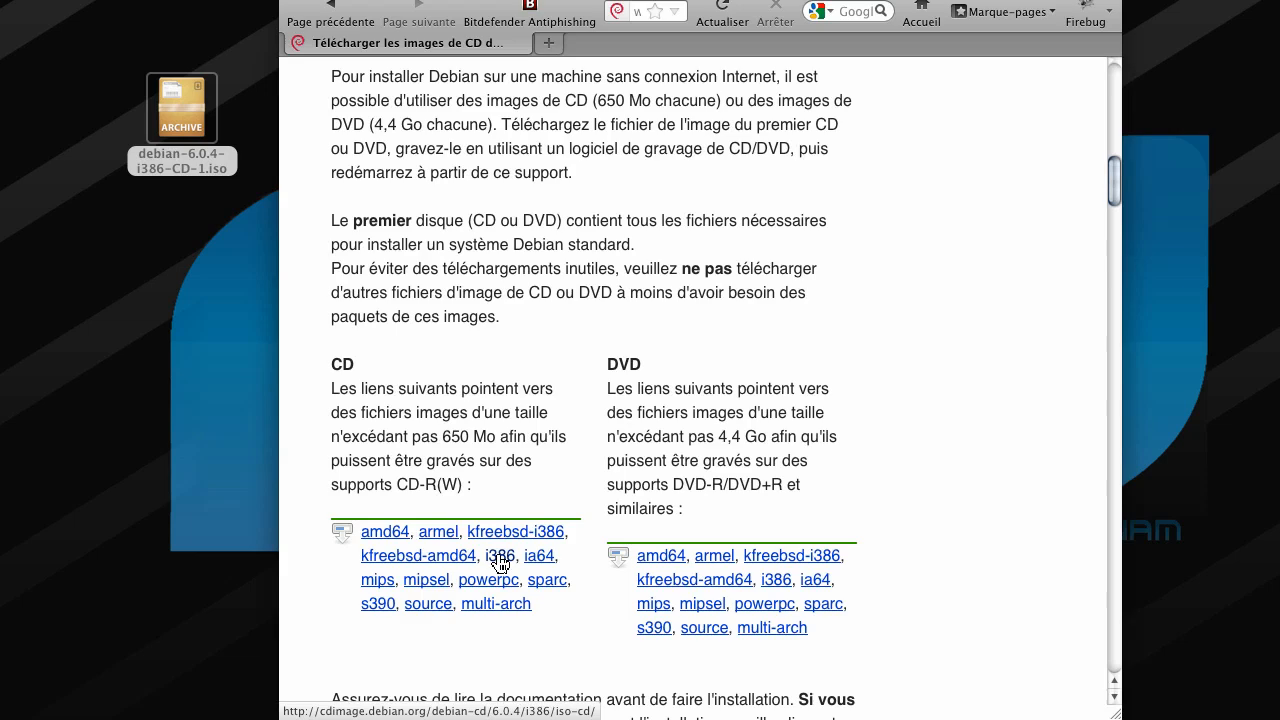
pyautogui.click(500, 558)
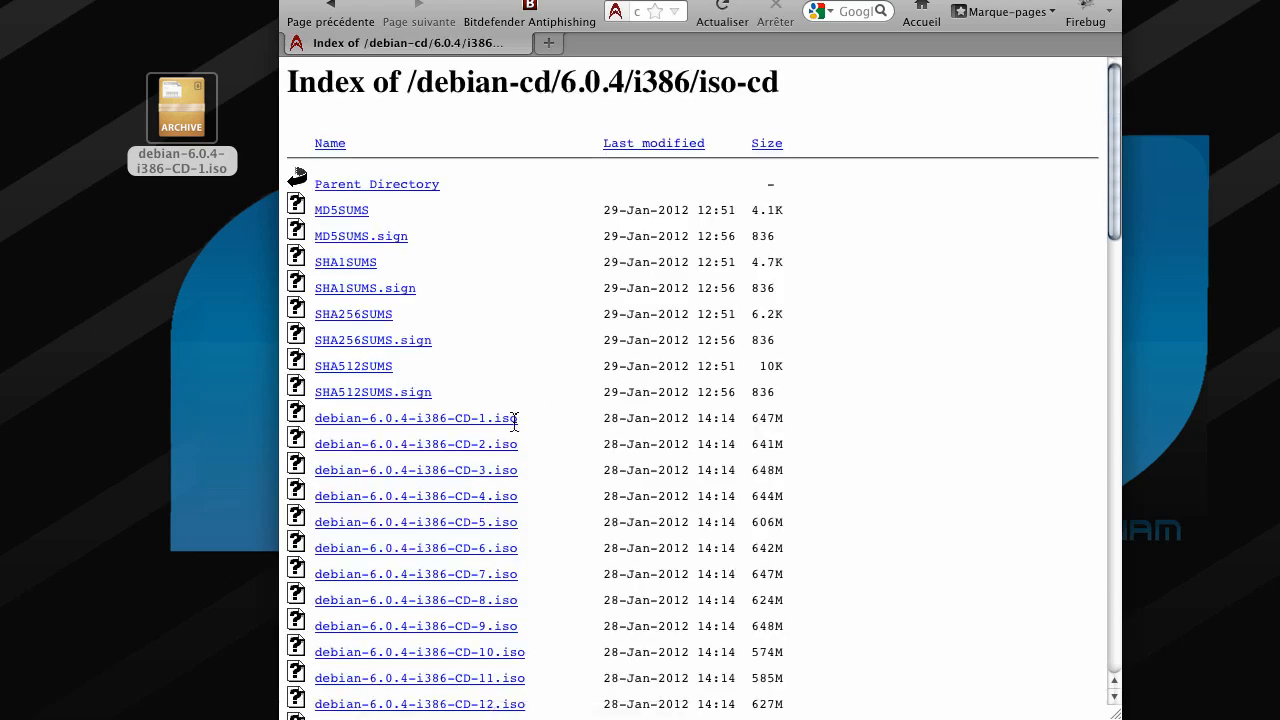
pyautogui.moveTo(514, 418); pyautogui.dragTo(331, 420)
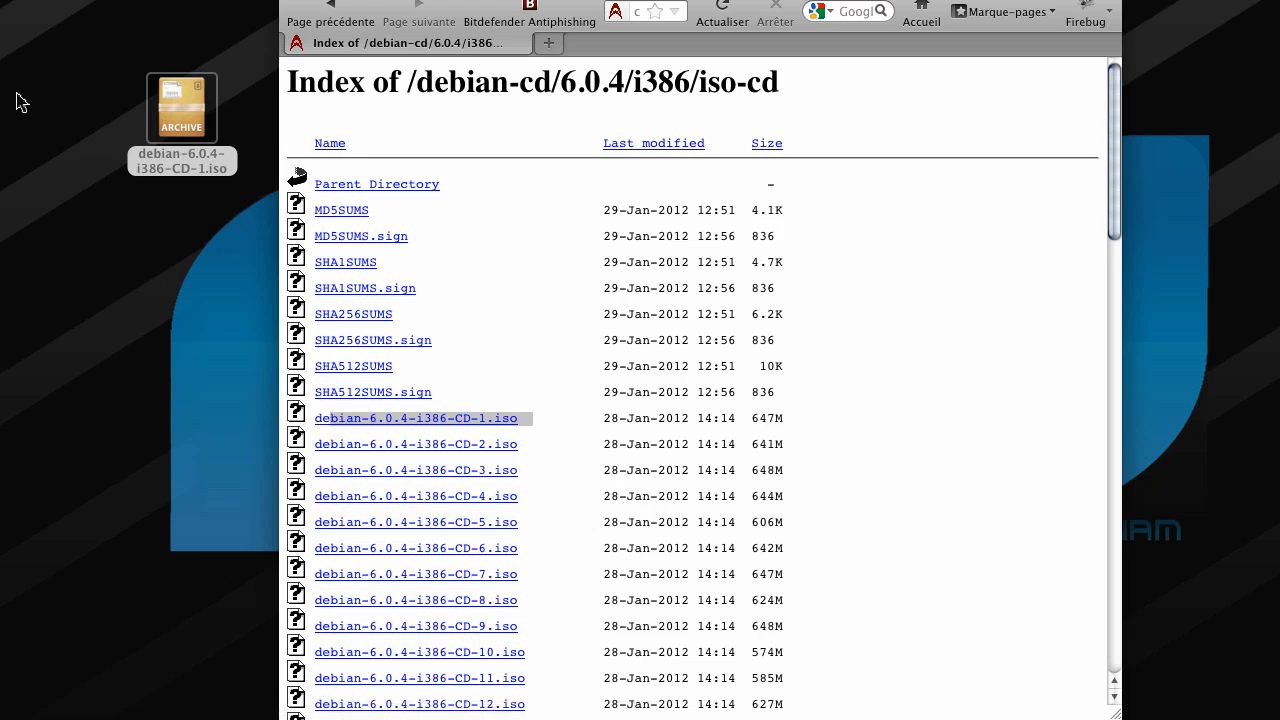
pyautogui.click(920, 472)
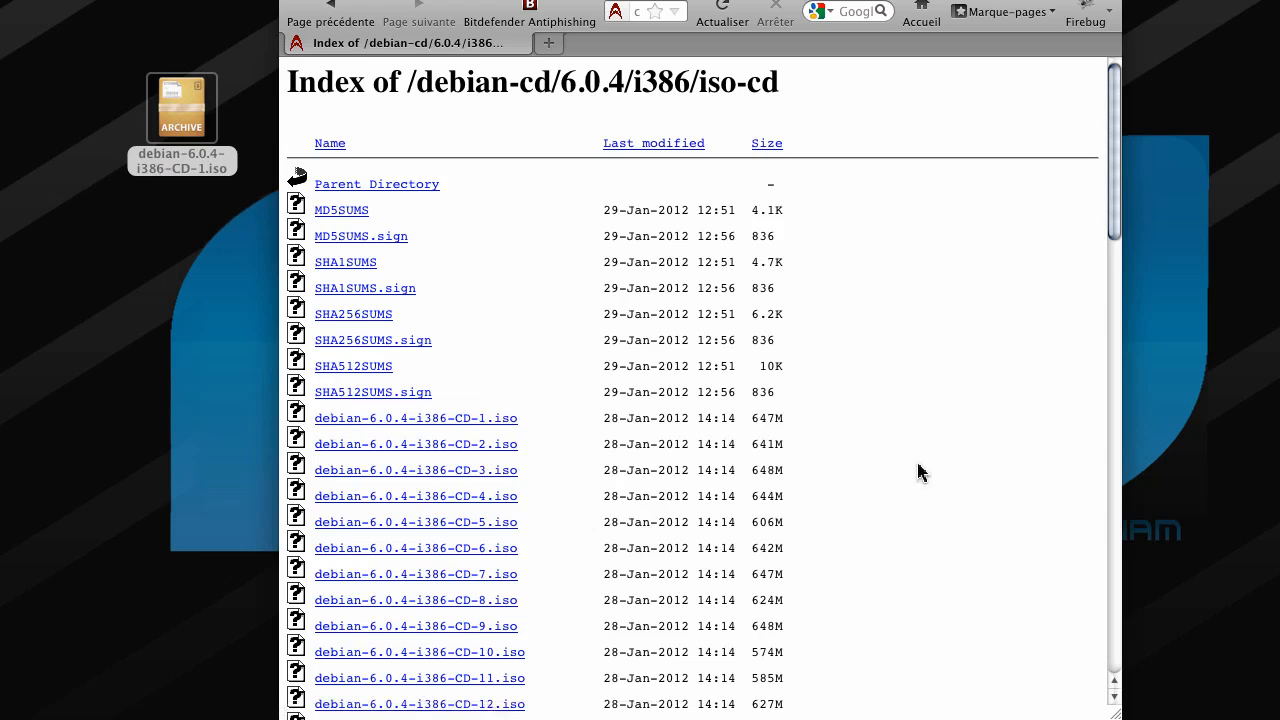
# - Close the browser and launch VirtualBox's new virtual machine wizard
pyautogui.click(292, 0)
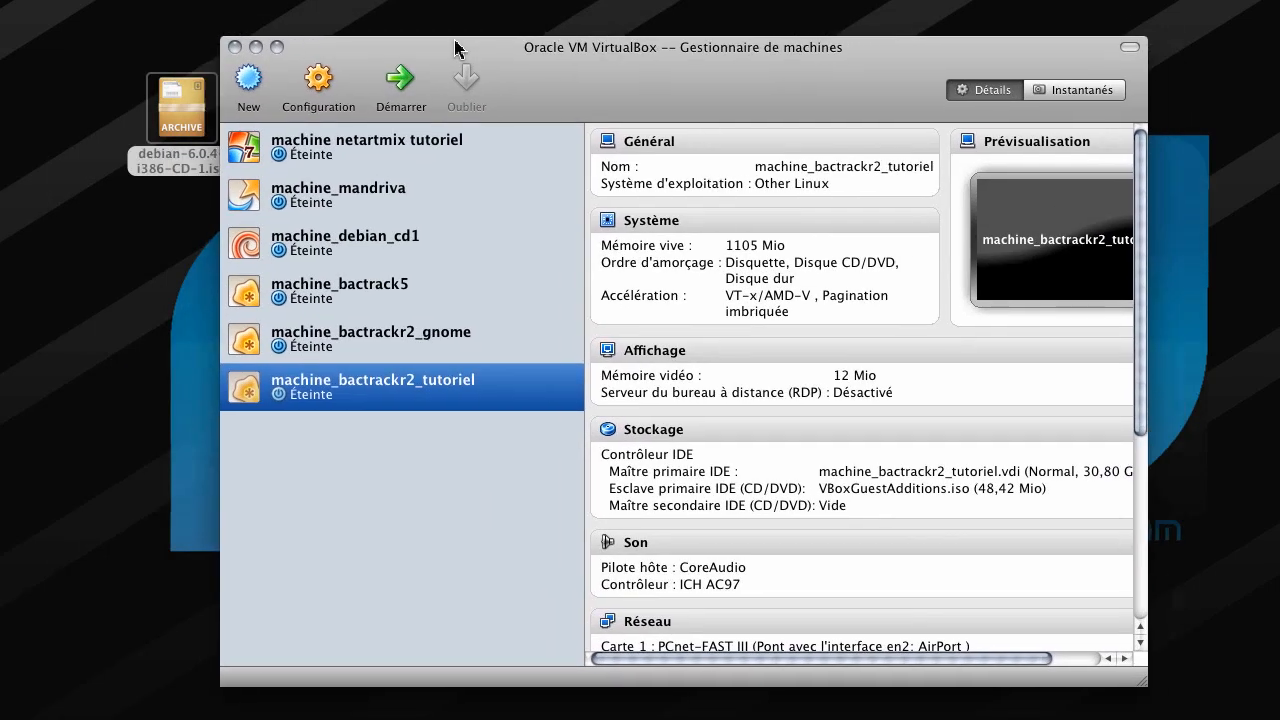
pyautogui.moveTo(455, 48); pyautogui.dragTo(492, 44)
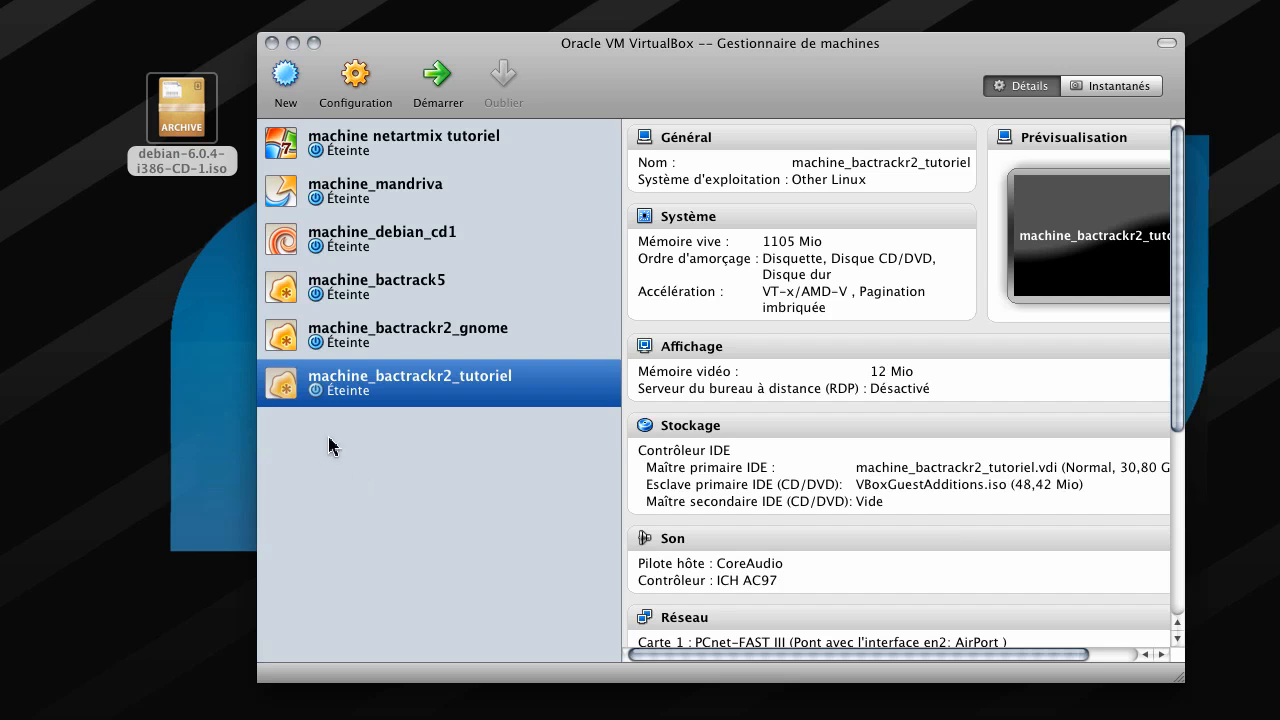
pyautogui.click(287, 78)
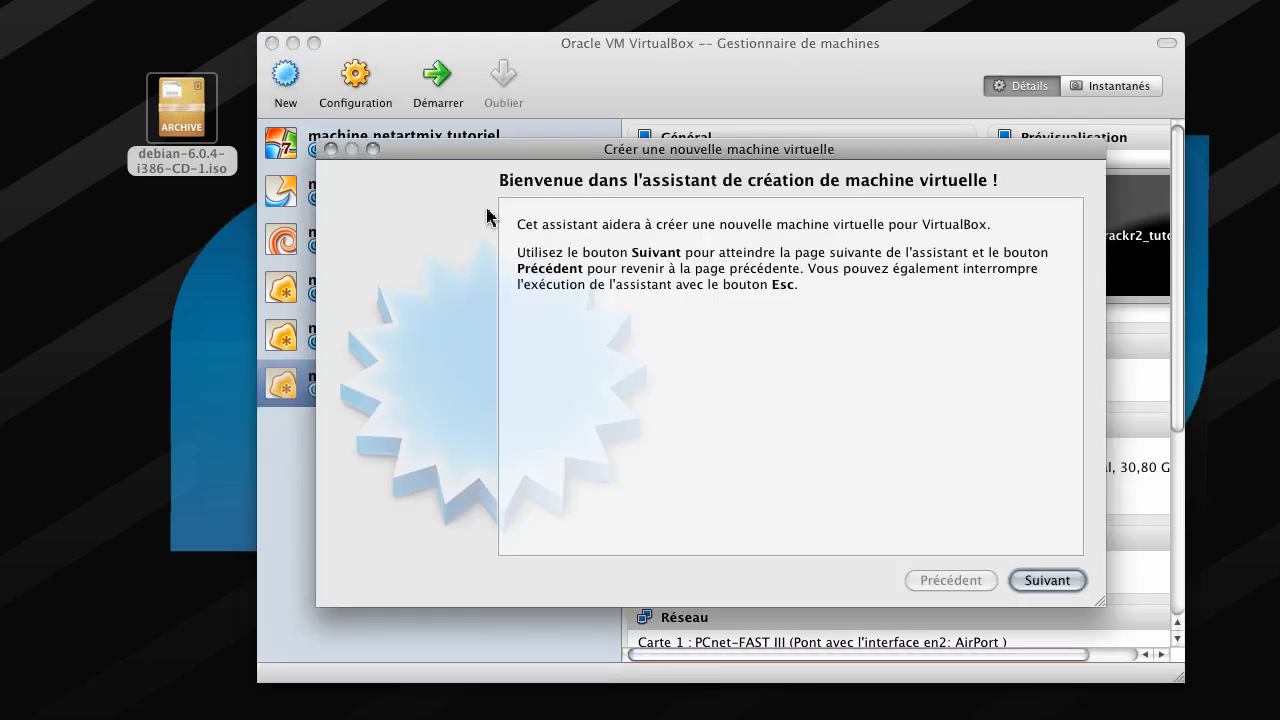
pyautogui.click(1033, 589)
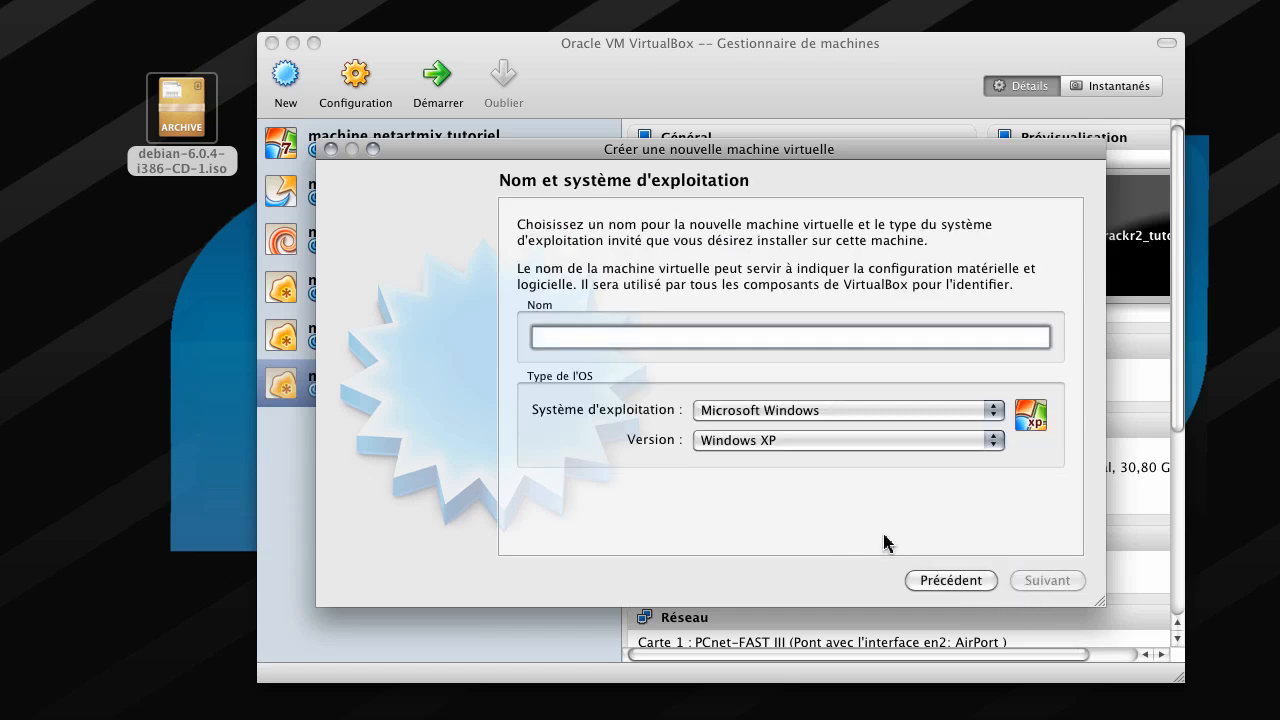
# - Name the machine machine_tutoriel_debian as Linux/Debian and give it 1024 Mio of RAM
pyautogui.write('mache')
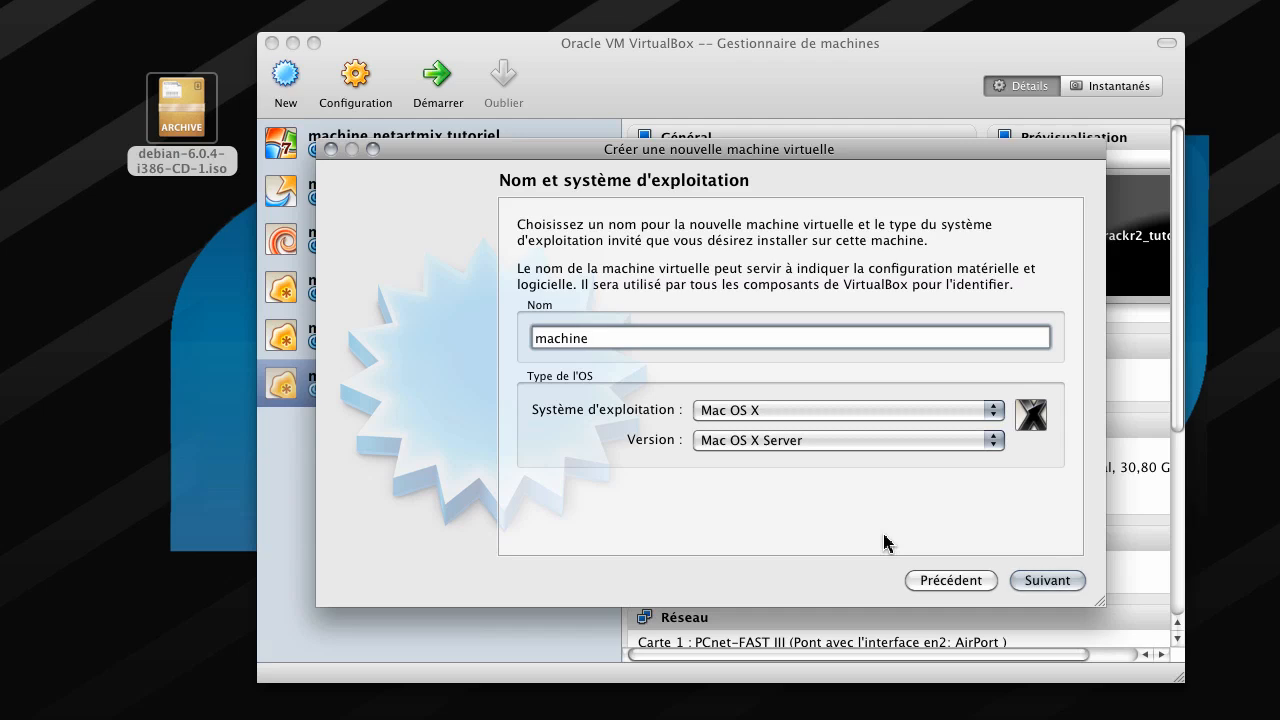
pyautogui.write('riel')
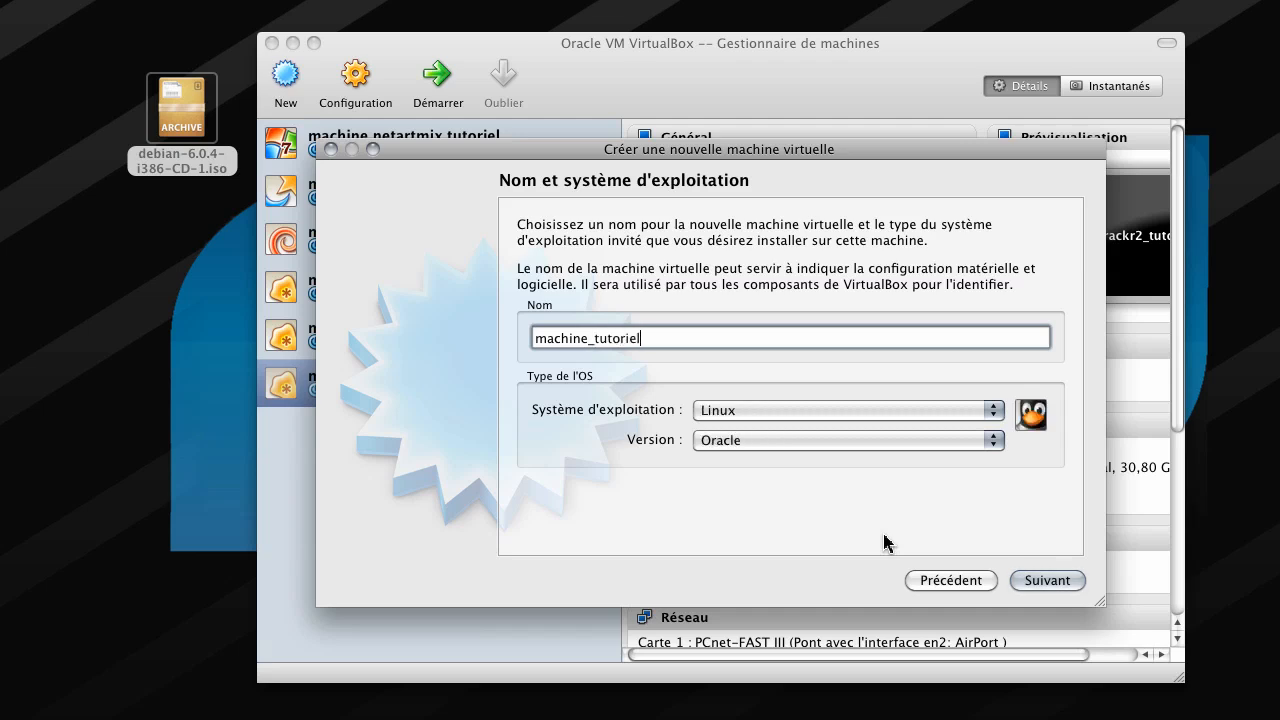
pyautogui.write('_debain')
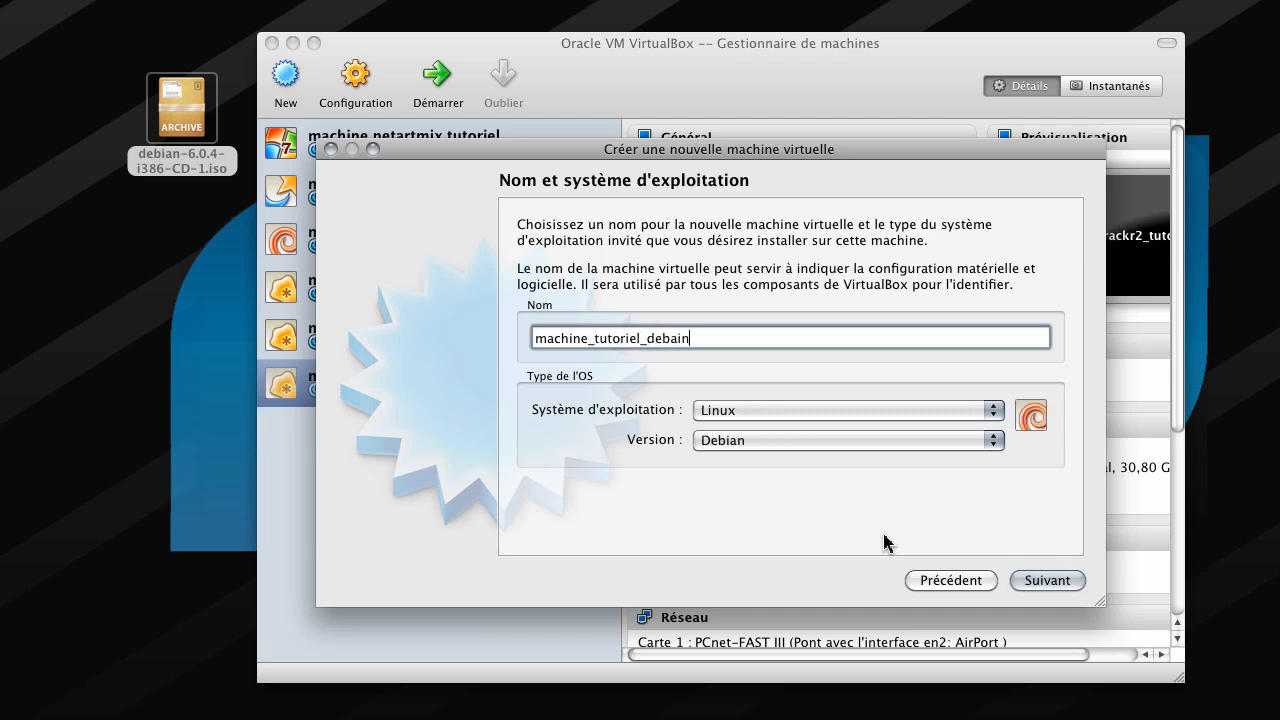
pyautogui.write('ian')
pyautogui.click(1046, 582)
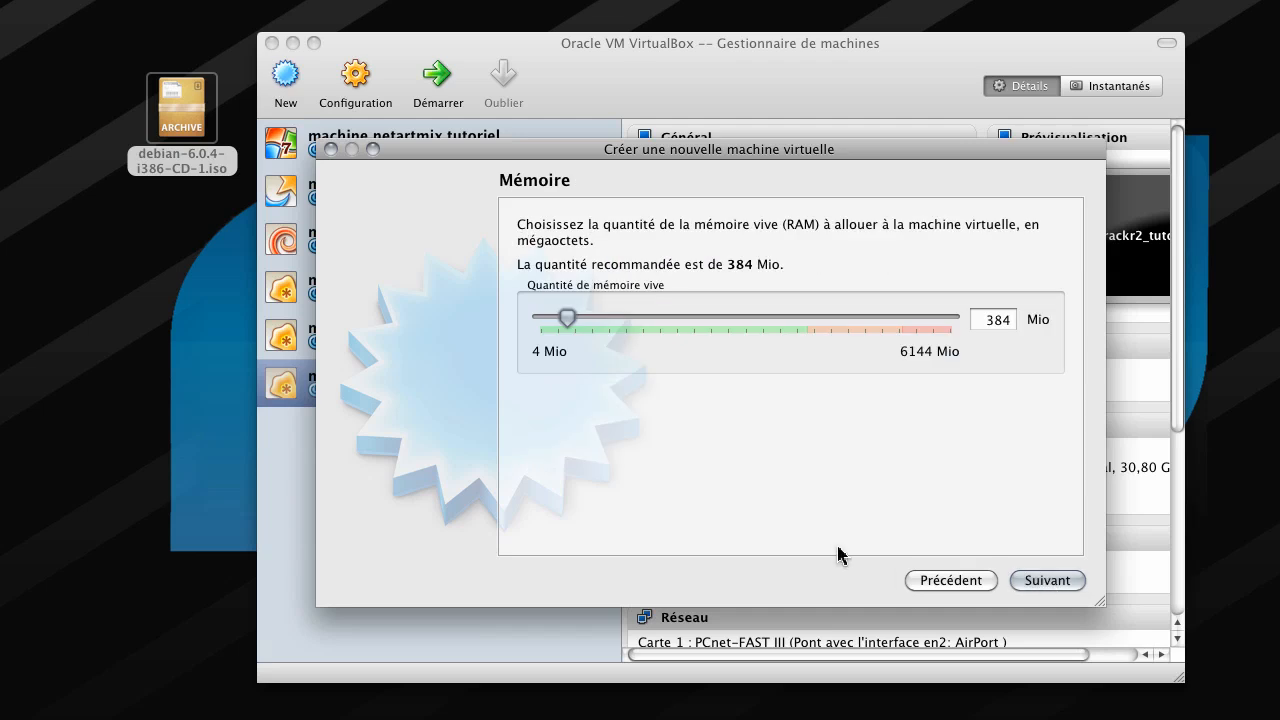
pyautogui.moveTo(570, 320); pyautogui.dragTo(610, 321)
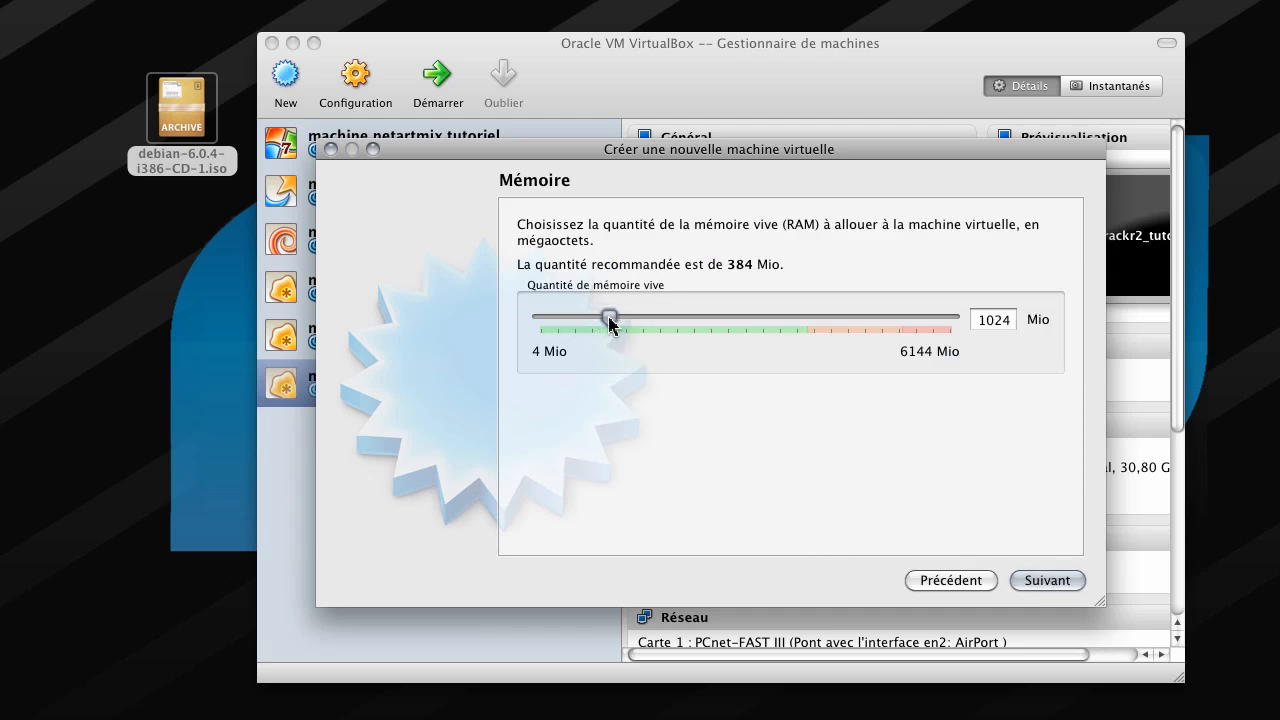
# - Create a dynamically allocated 30,80 Gio VDI disk, machine_tutoriel_debian.vdi, as the boot disk
pyautogui.click(1066, 583)
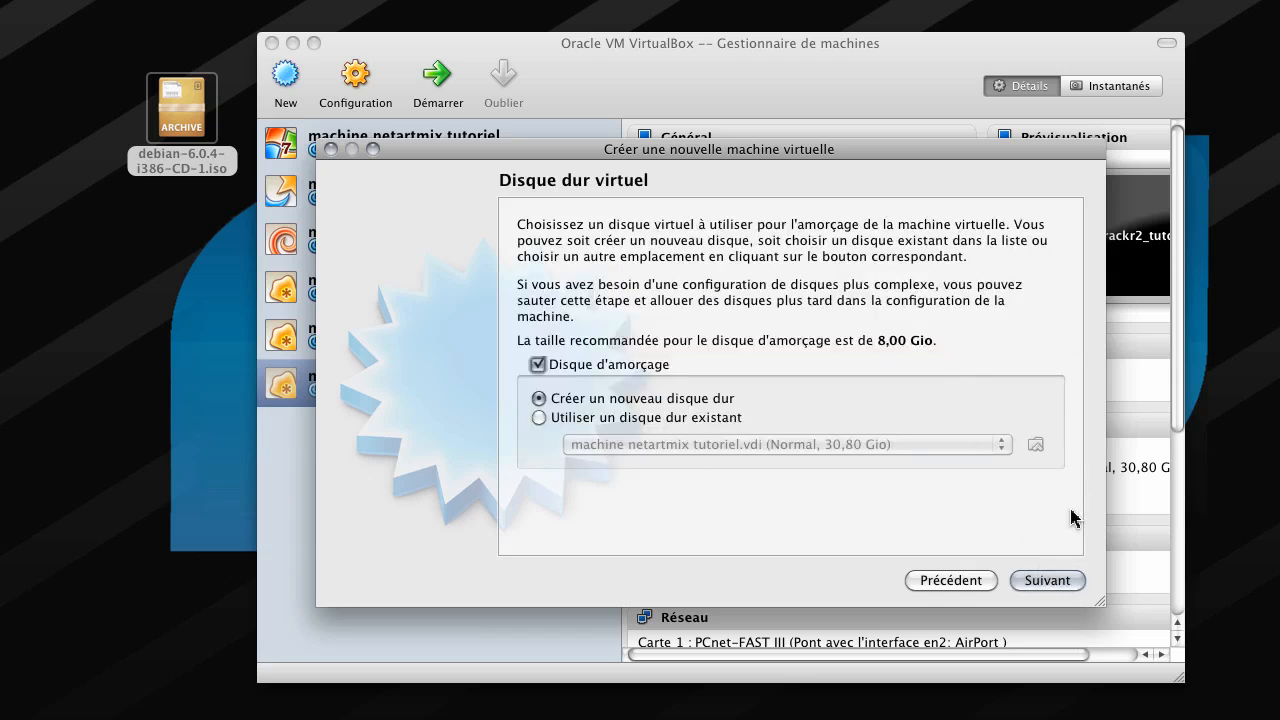
pyautogui.click(1066, 582)
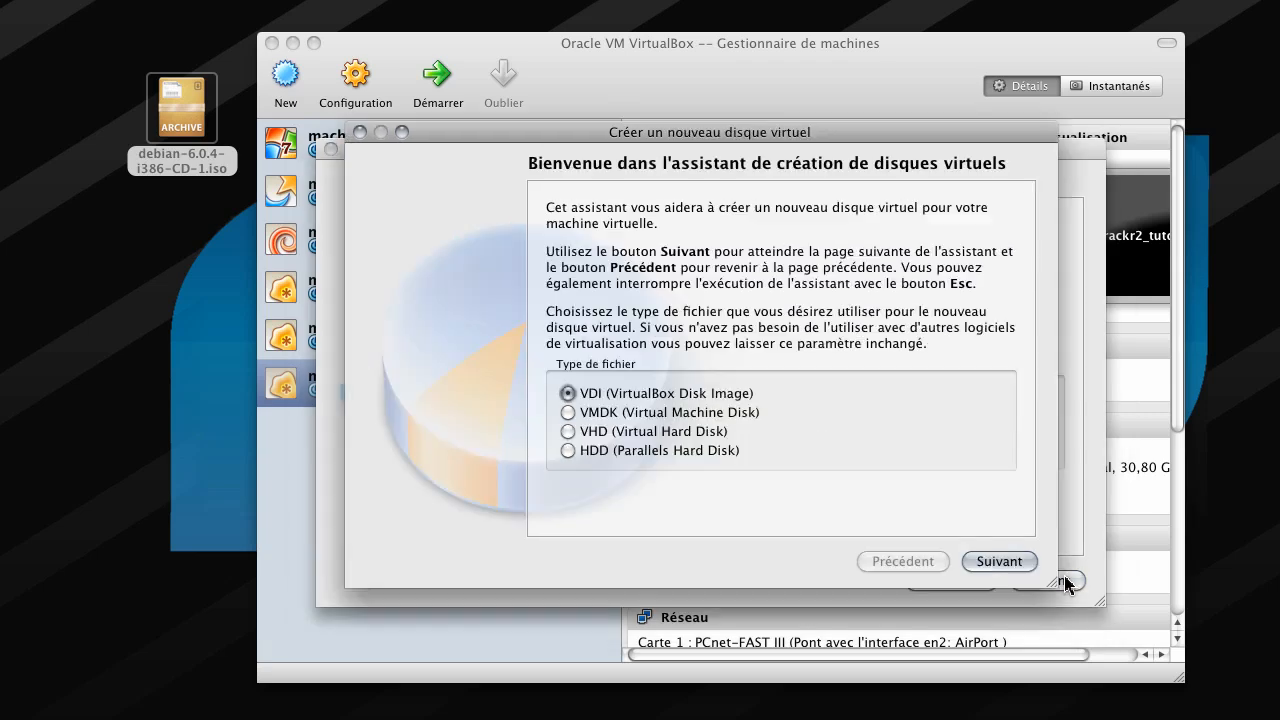
pyautogui.click(996, 565)
pyautogui.click(996, 565)
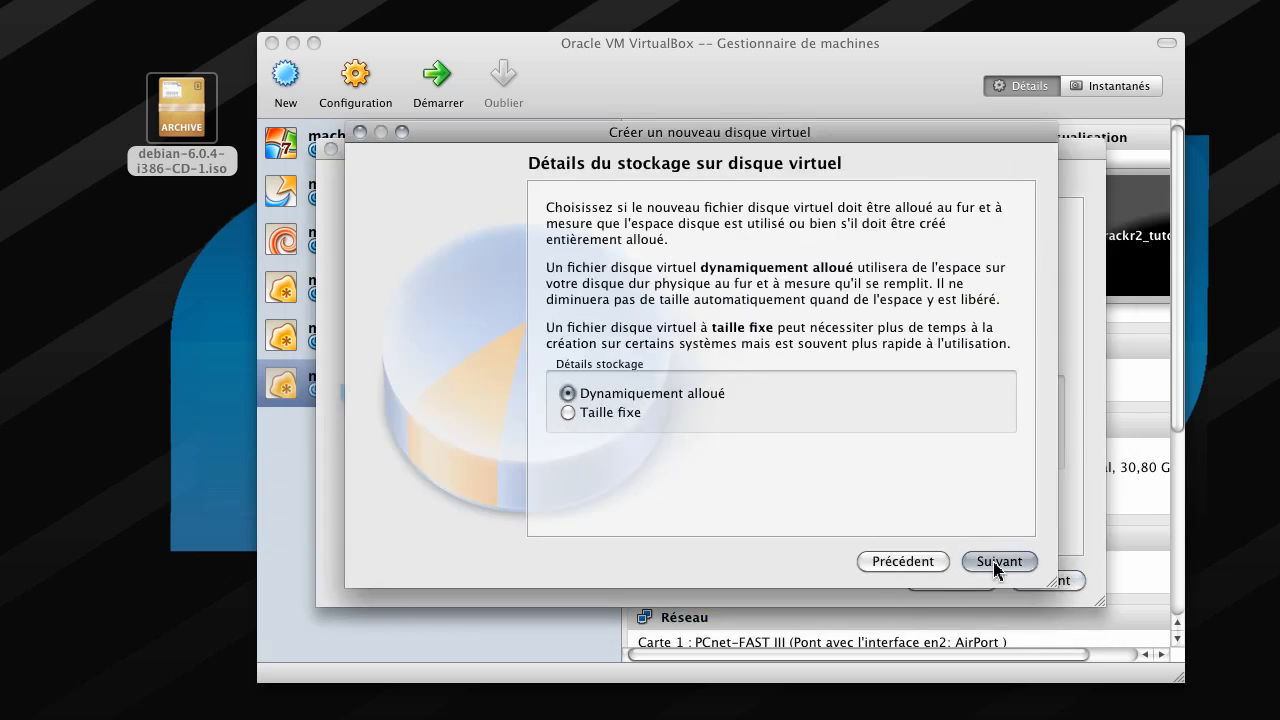
pyautogui.moveTo(754, 429); pyautogui.dragTo(787, 432)
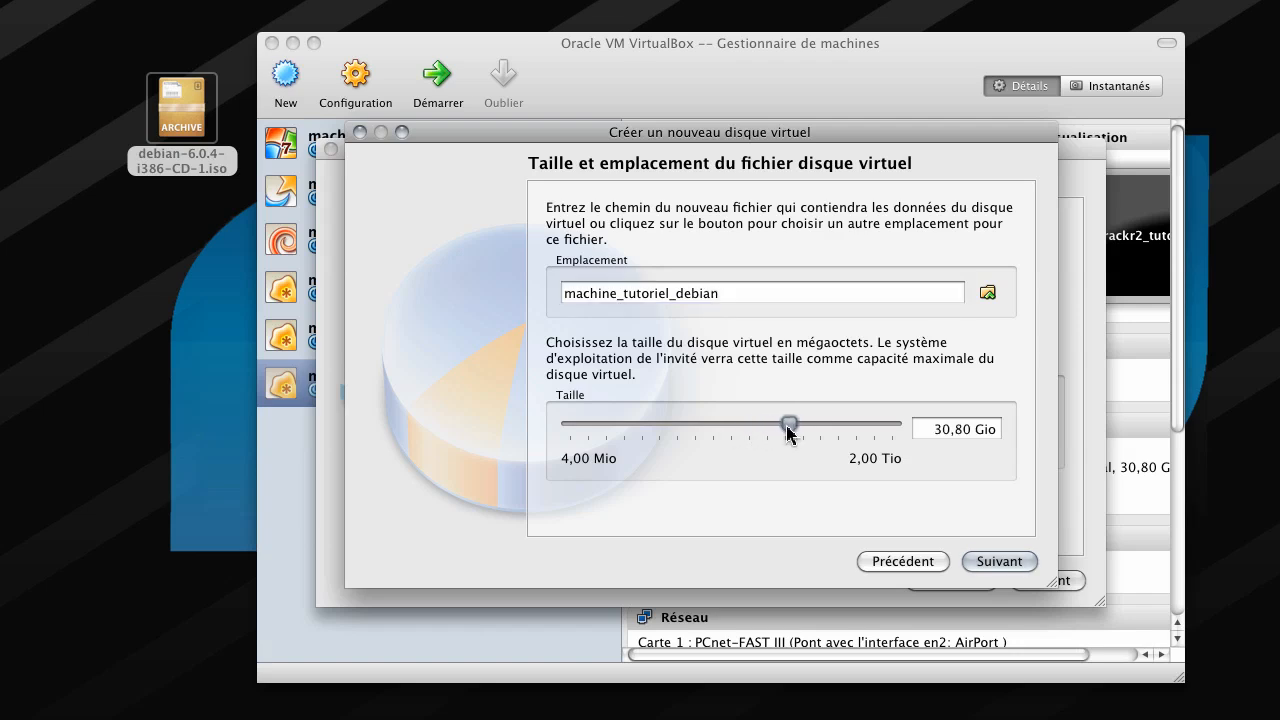
pyautogui.click(1005, 562)
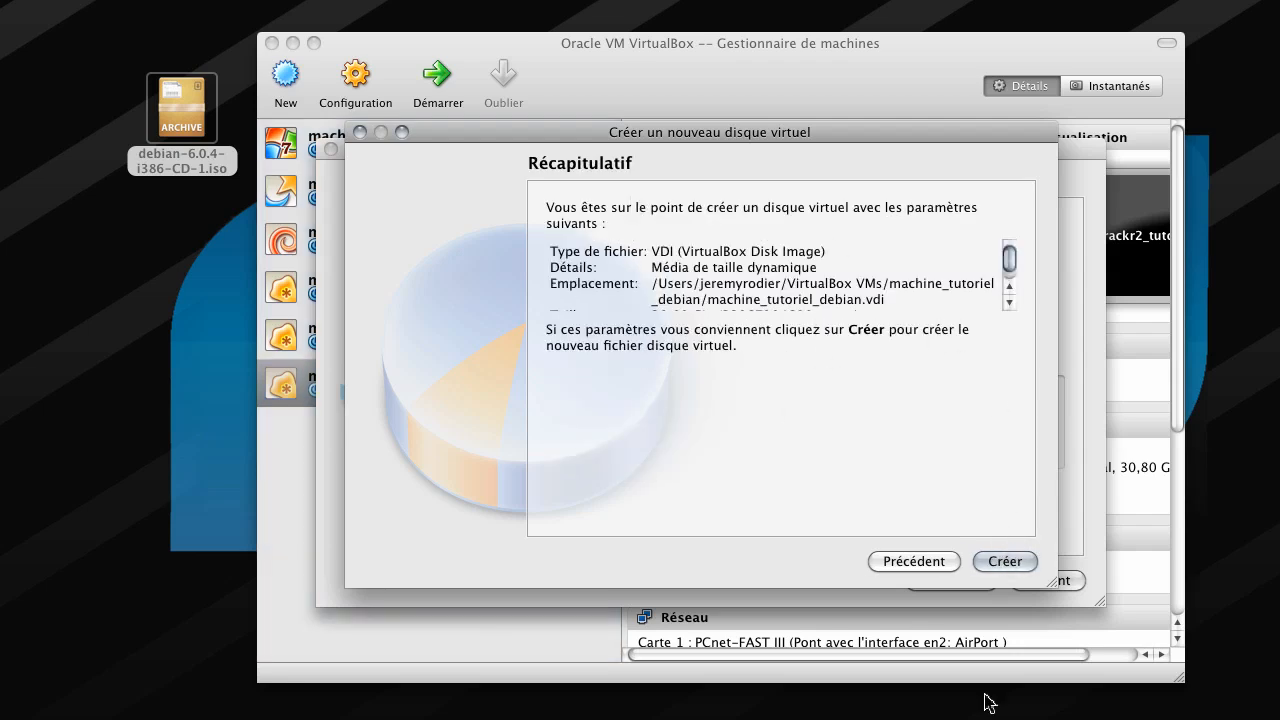
pyautogui.click(1018, 570)
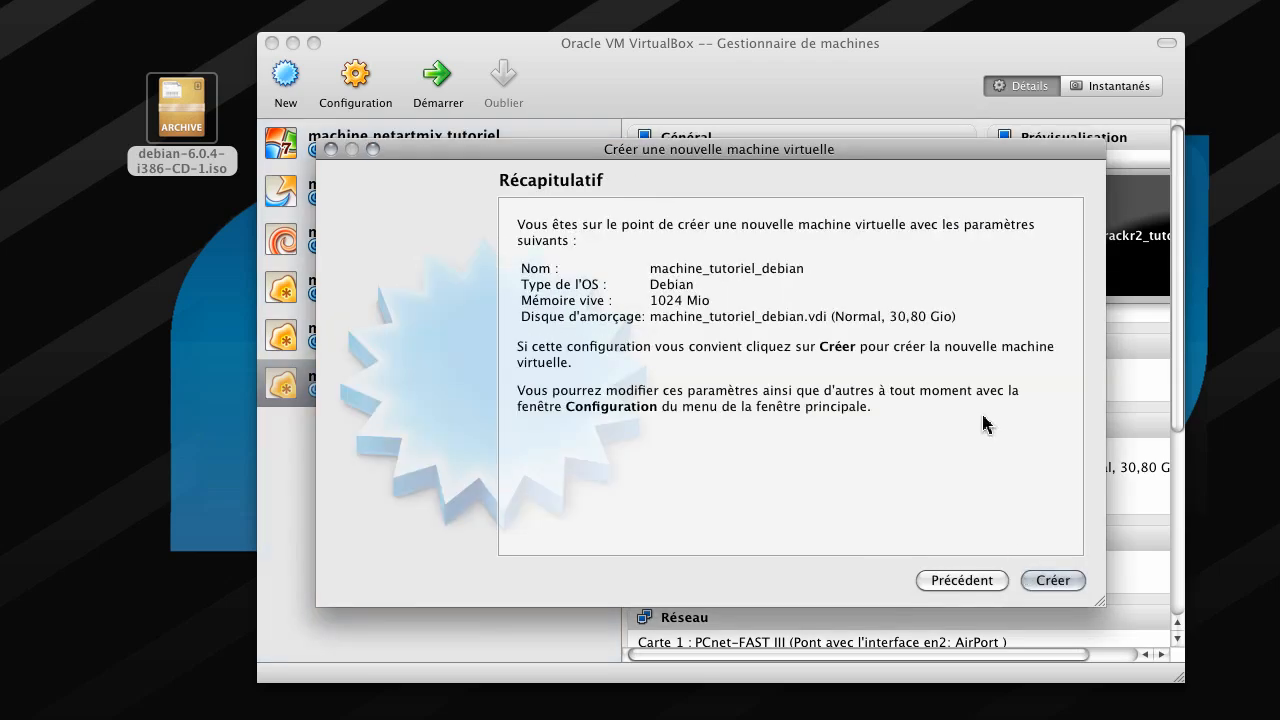
# - Finish creating machine_tutoriel_debian and open its Configuration settings
pyautogui.click(1051, 580)
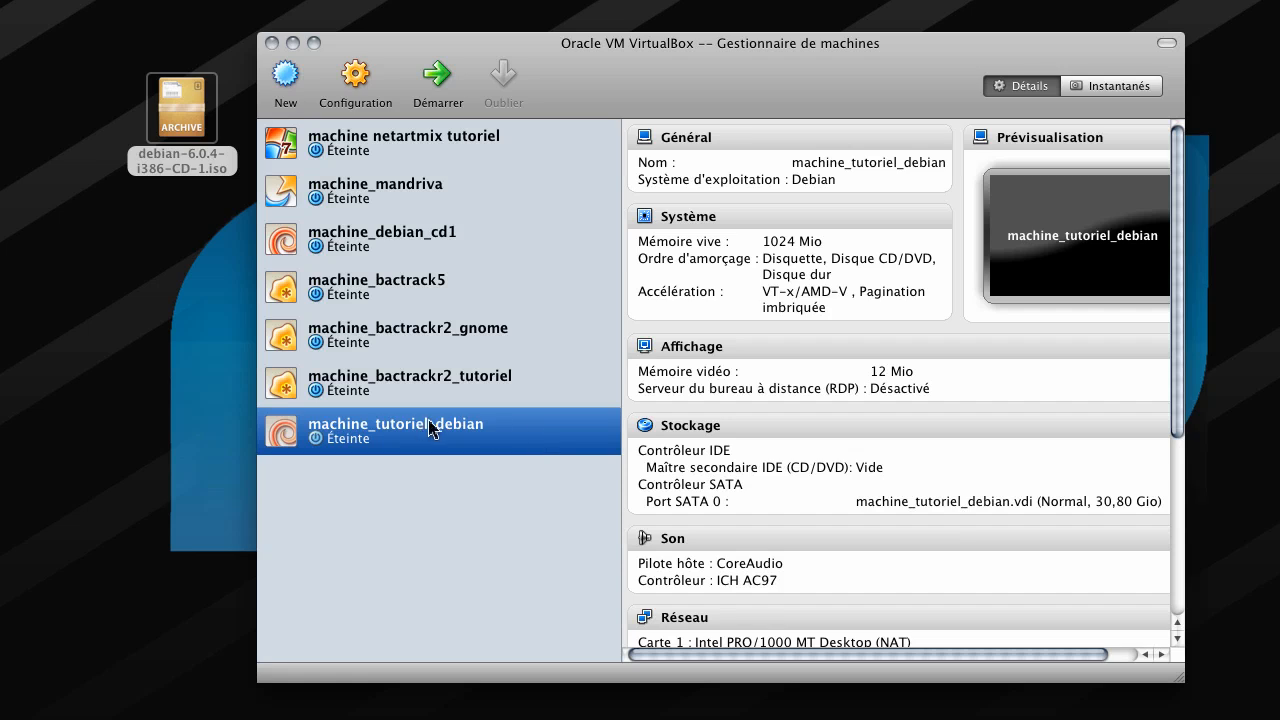
pyautogui.rightClick(443, 423)
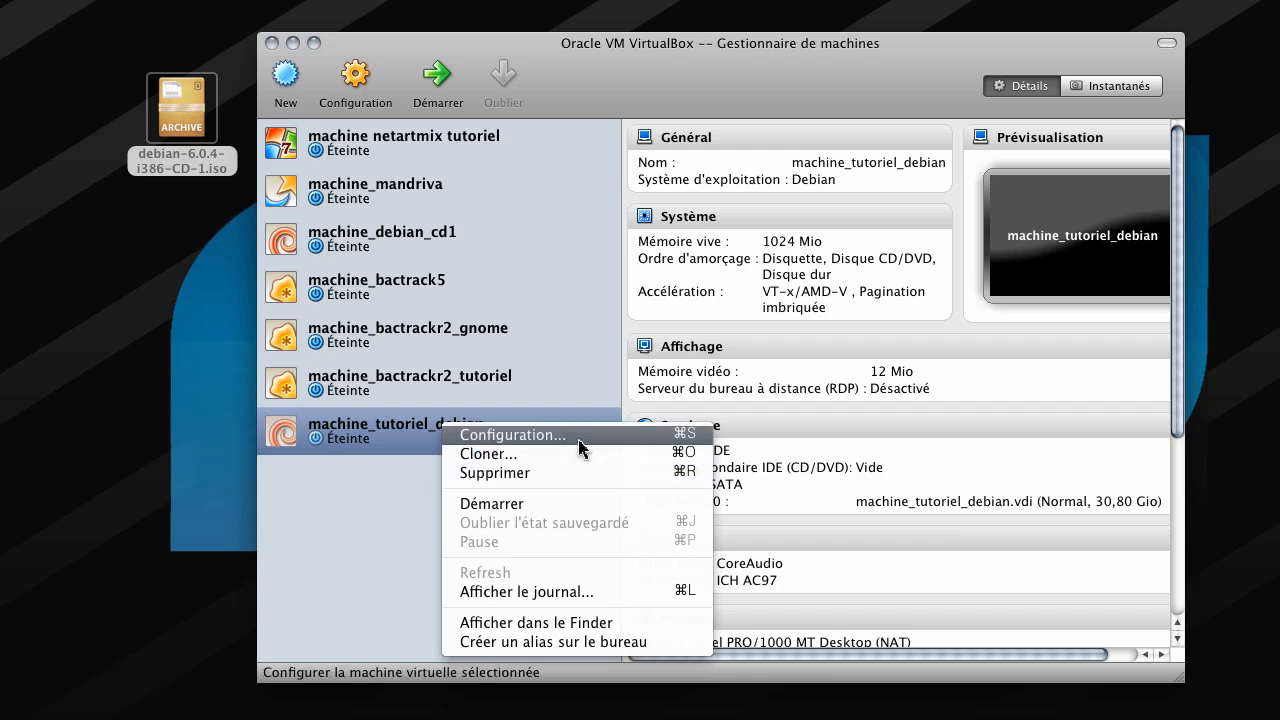
pyautogui.click(378, 490)
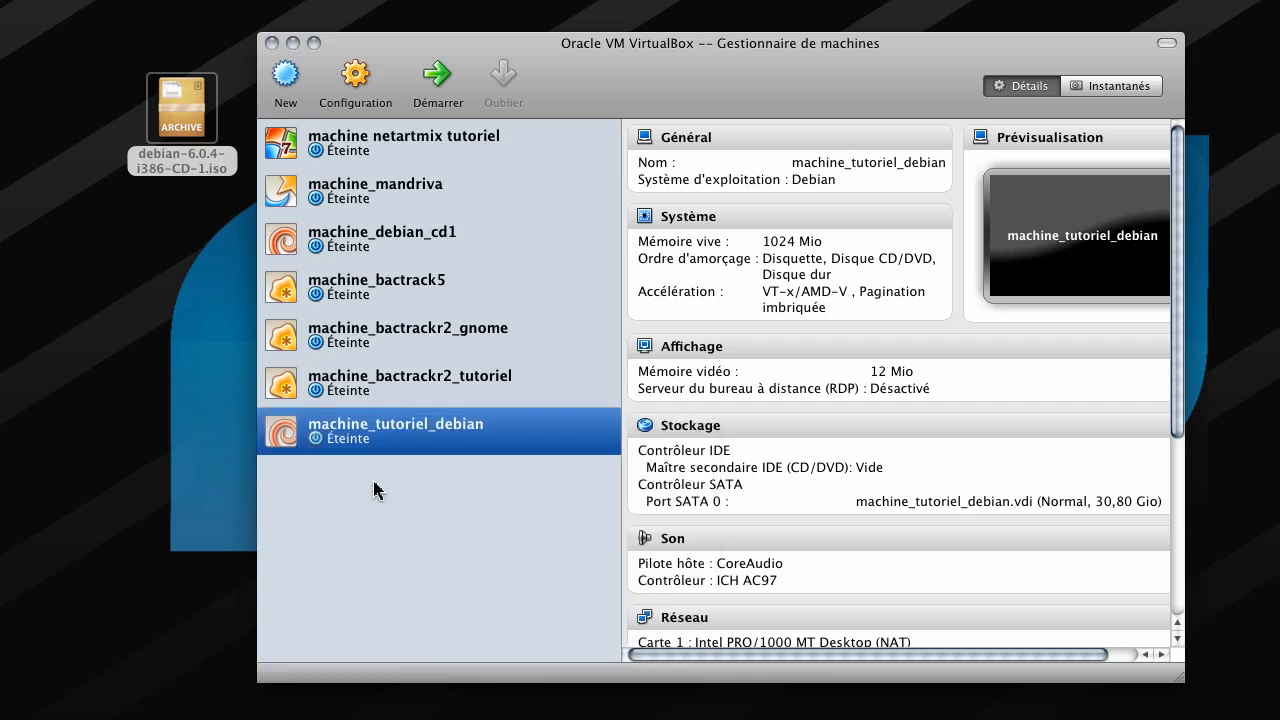
pyautogui.rightClick(420, 436)
pyautogui.click(445, 442)
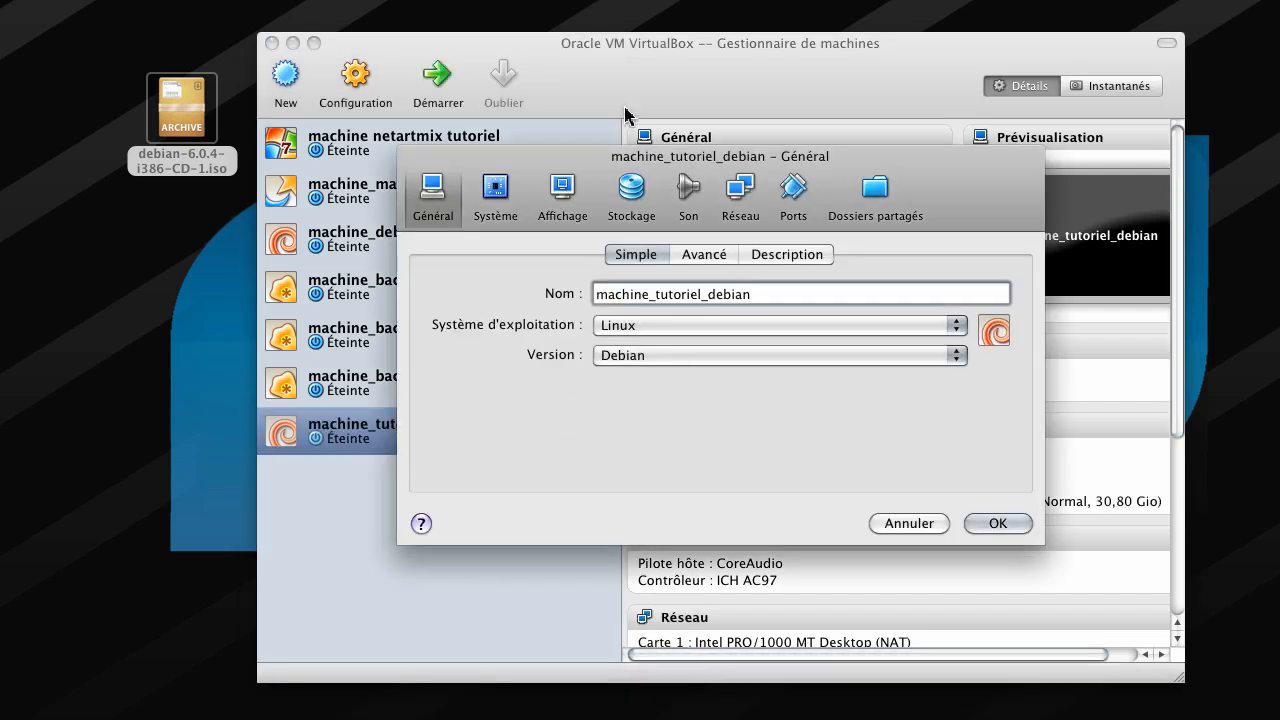
# - Add a CD/DVD drive with the debian-6.0.4-i386-CD-1.iso image to Contrôleur IDE
pyautogui.click(631, 189)
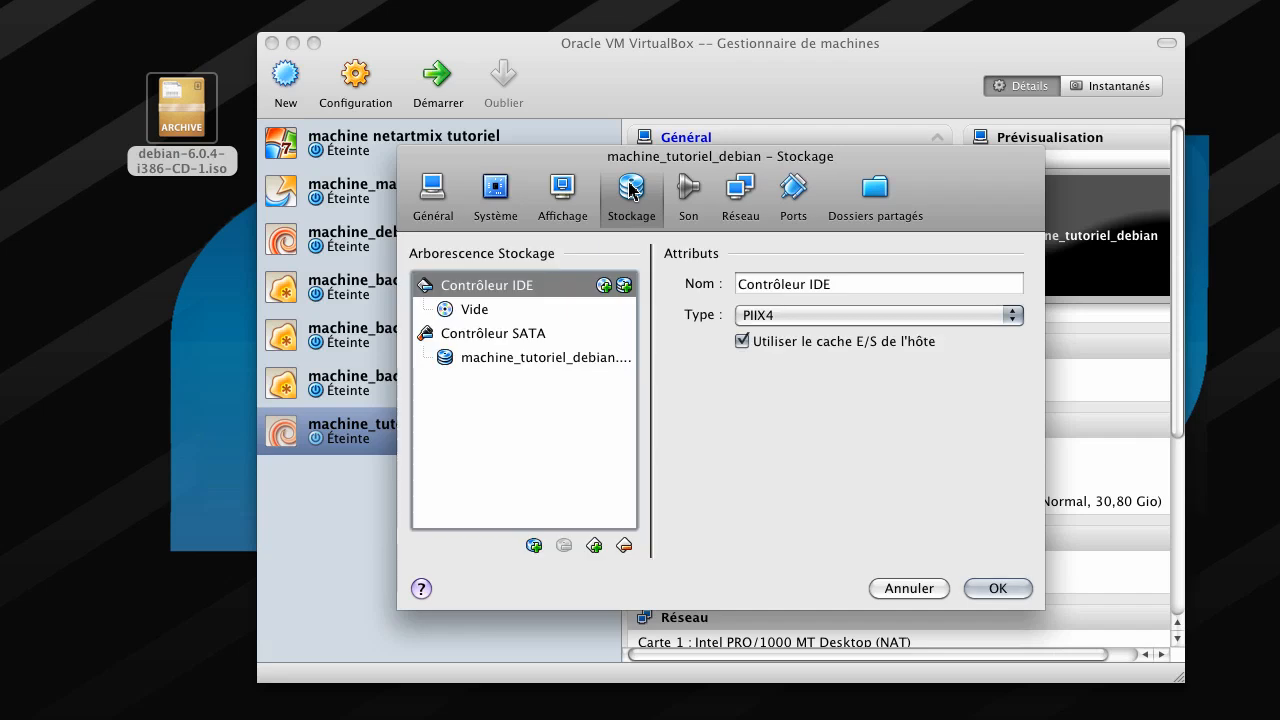
pyautogui.click(605, 287)
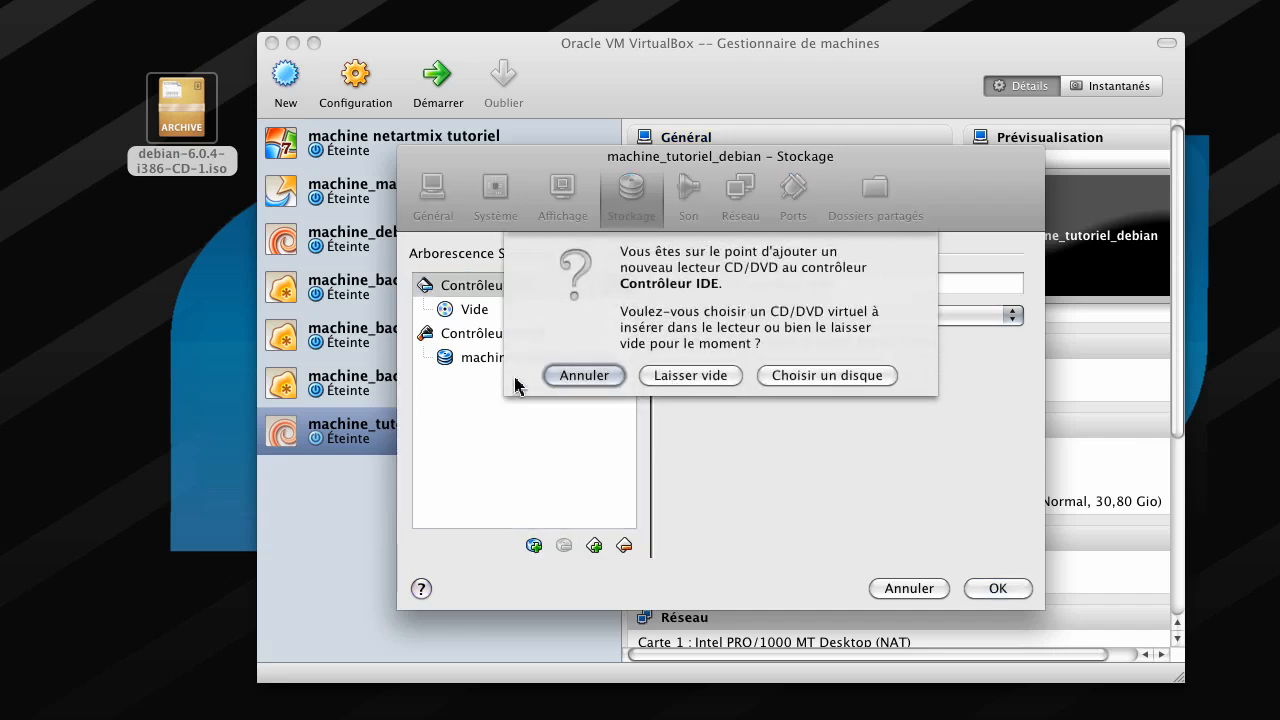
pyautogui.click(550, 376)
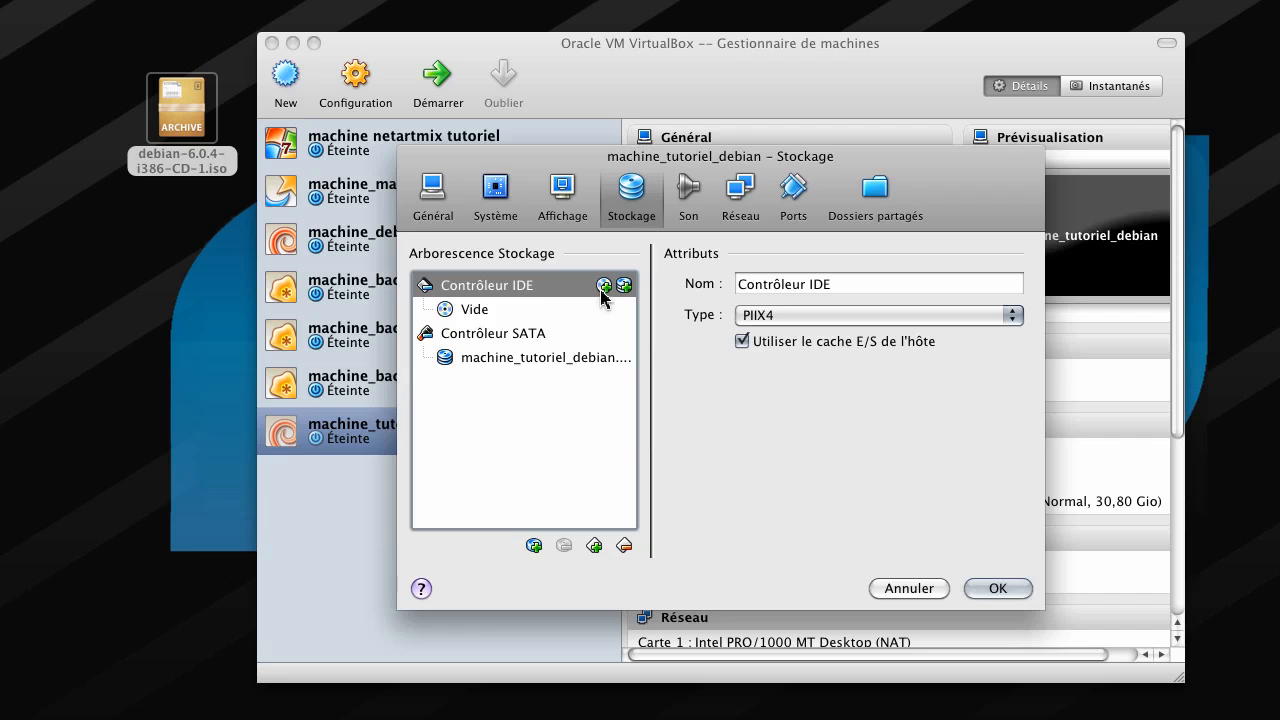
pyautogui.click(603, 289)
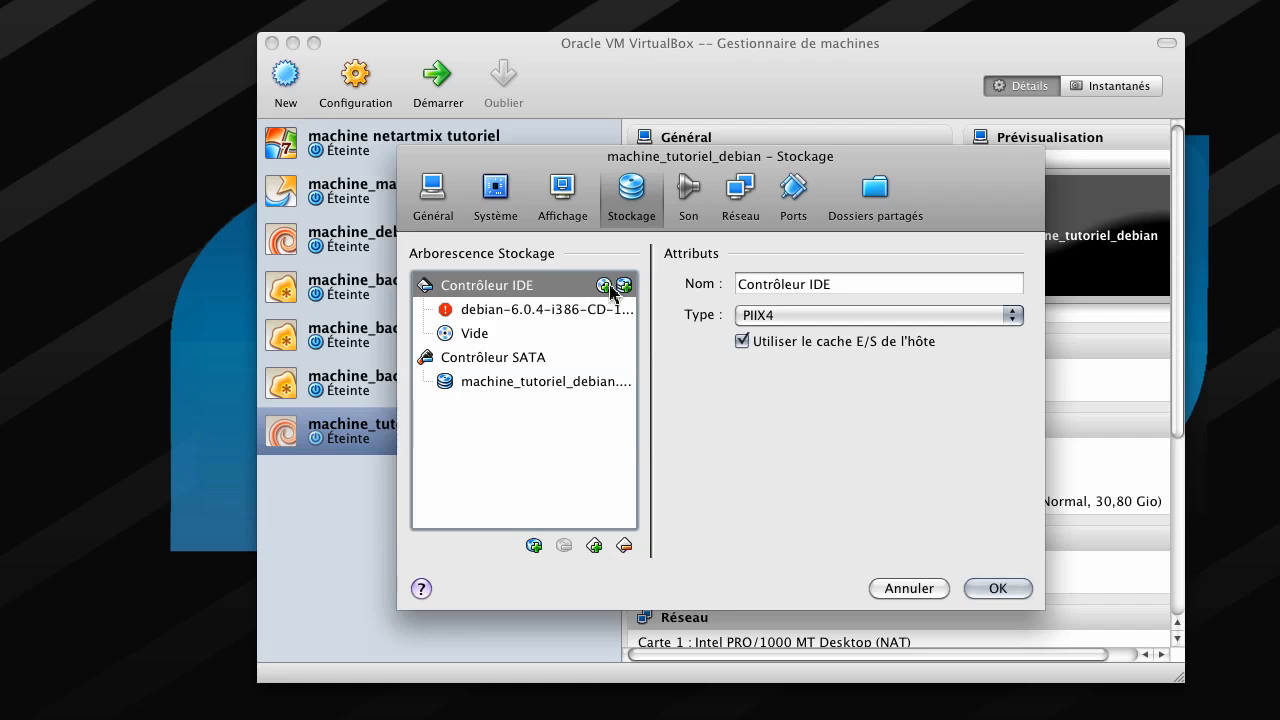
pyautogui.click(995, 589)
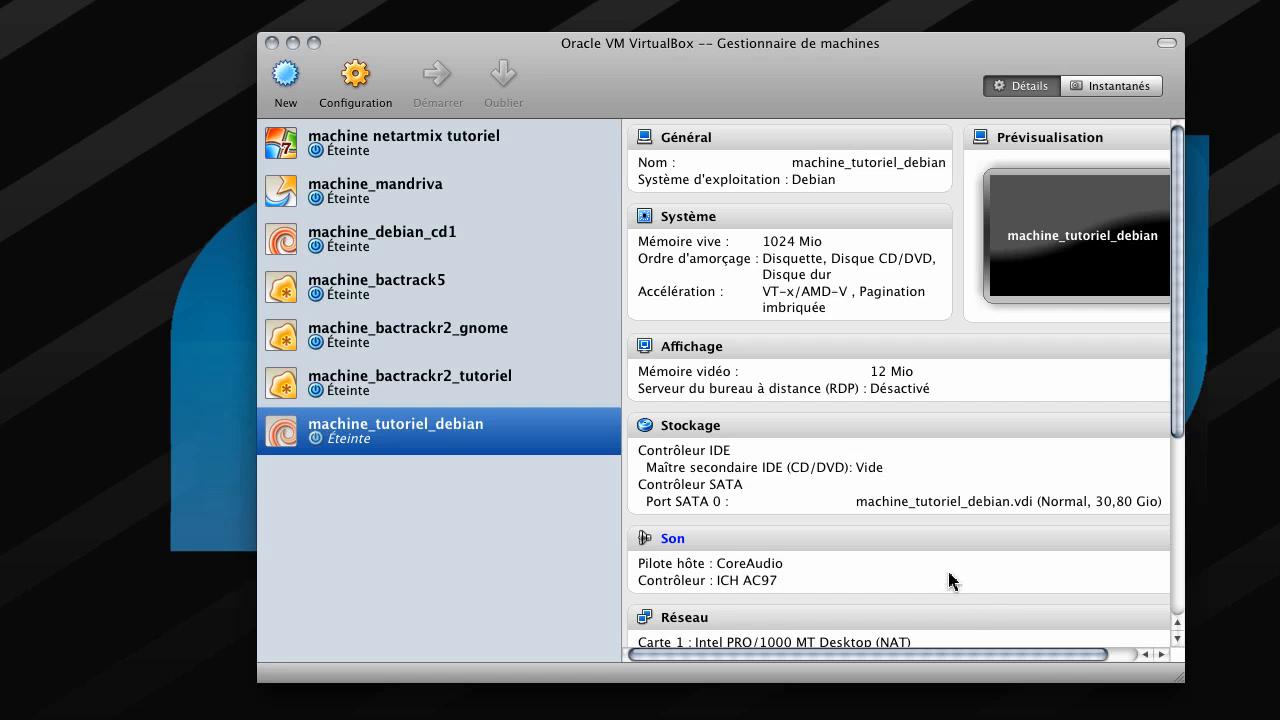
# - Start machine_tutoriel_debian, minimize the manager and enlarge the VM window
pyautogui.rightClick(407, 431)
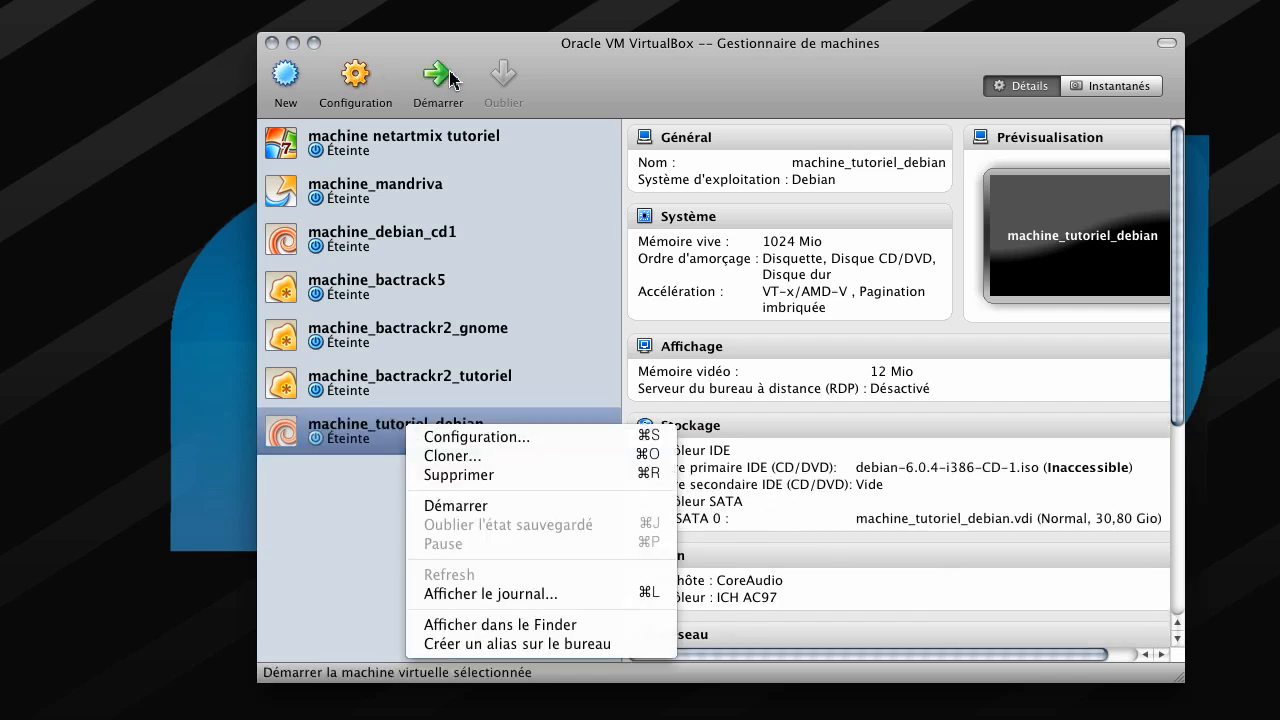
pyautogui.click(456, 506)
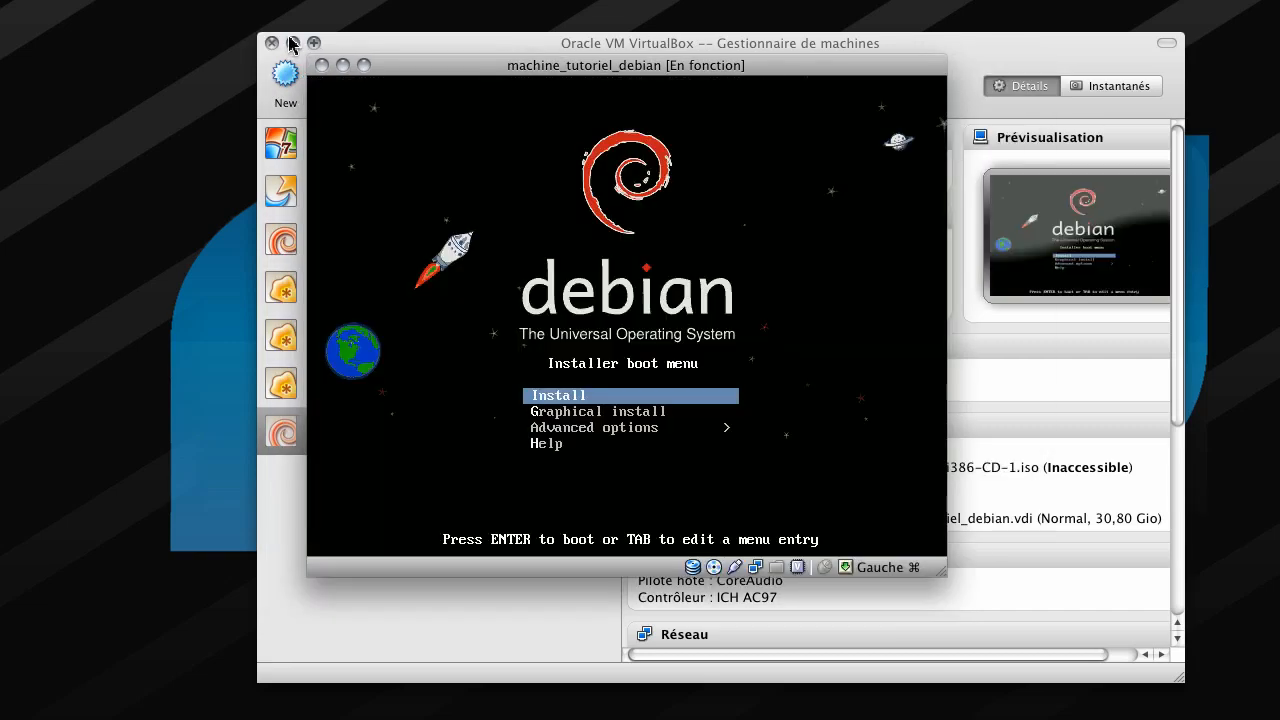
pyautogui.click(292, 43)
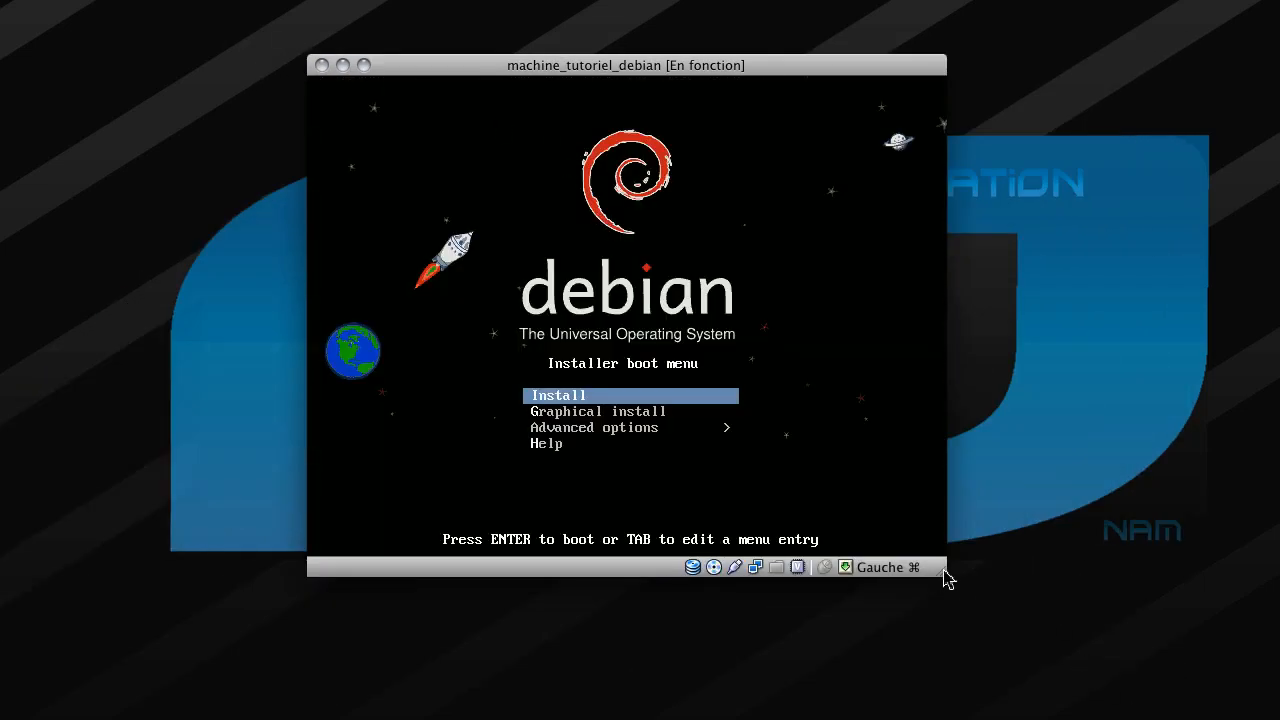
pyautogui.moveTo(946, 578); pyautogui.dragTo(992, 568)
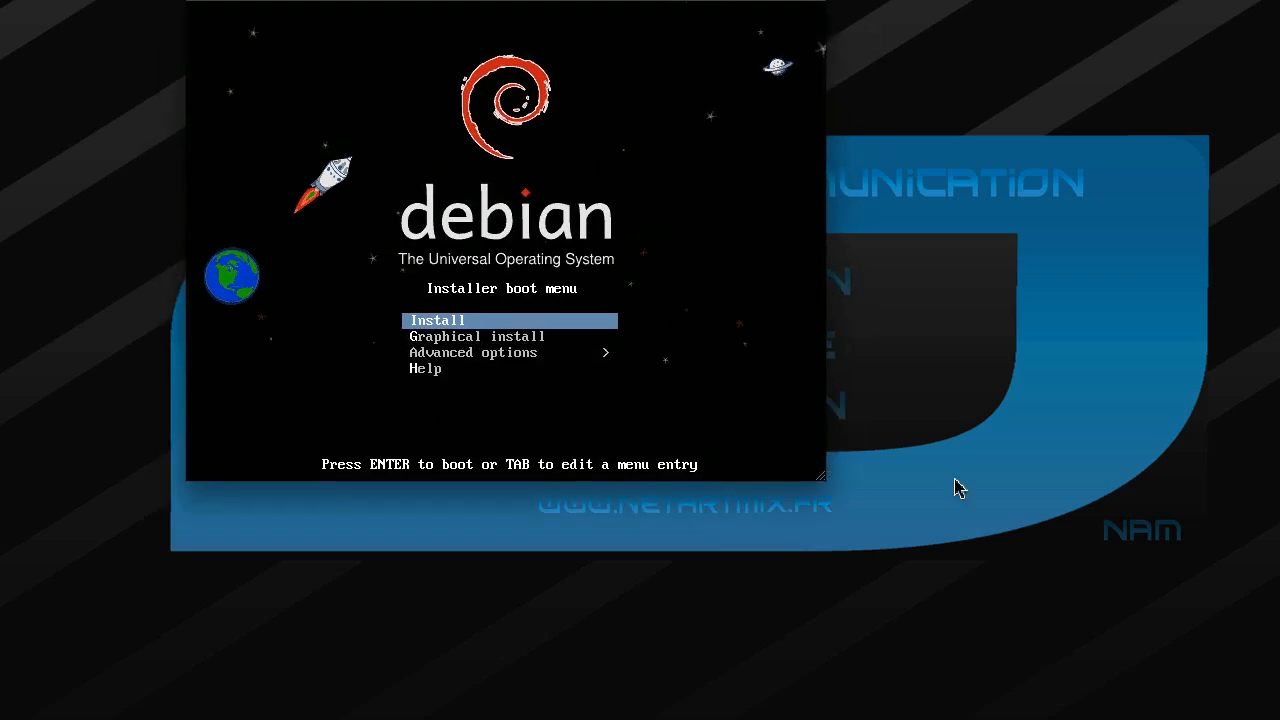
pyautogui.moveTo(820, 477); pyautogui.dragTo(1103, 712)
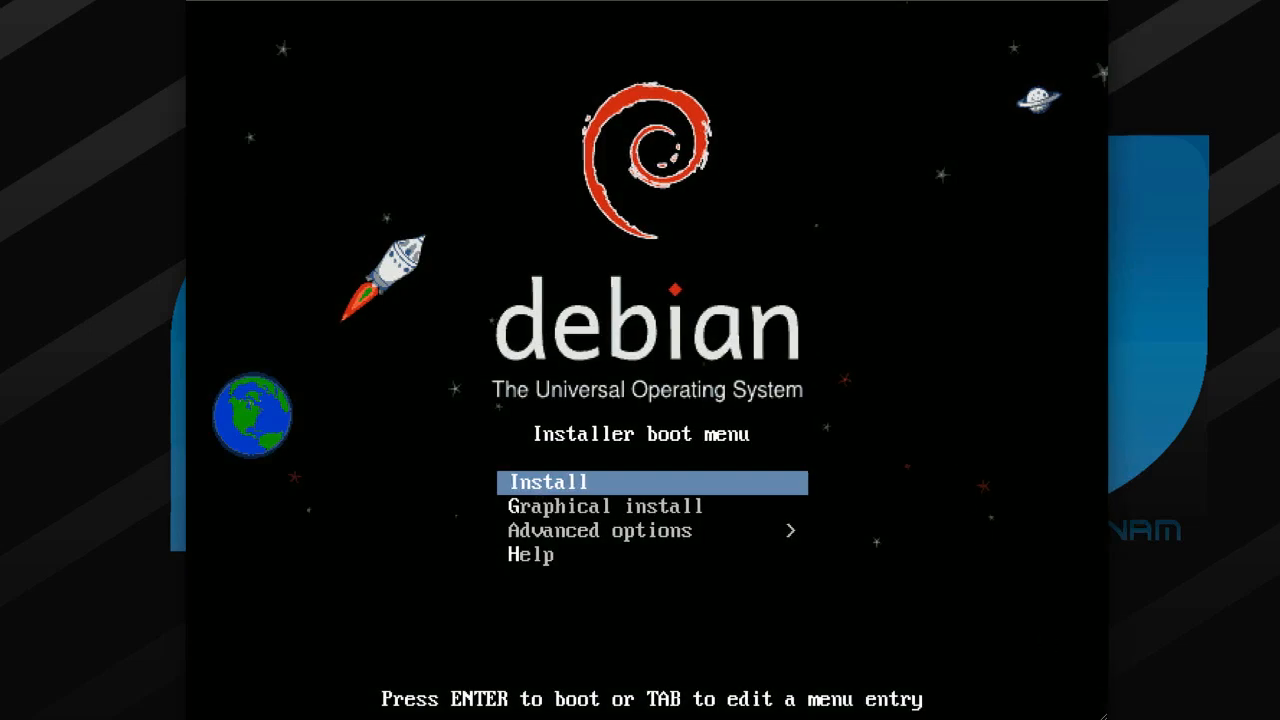
# - Boot the Debian installer's Graphical install option
pyautogui.press('Down')
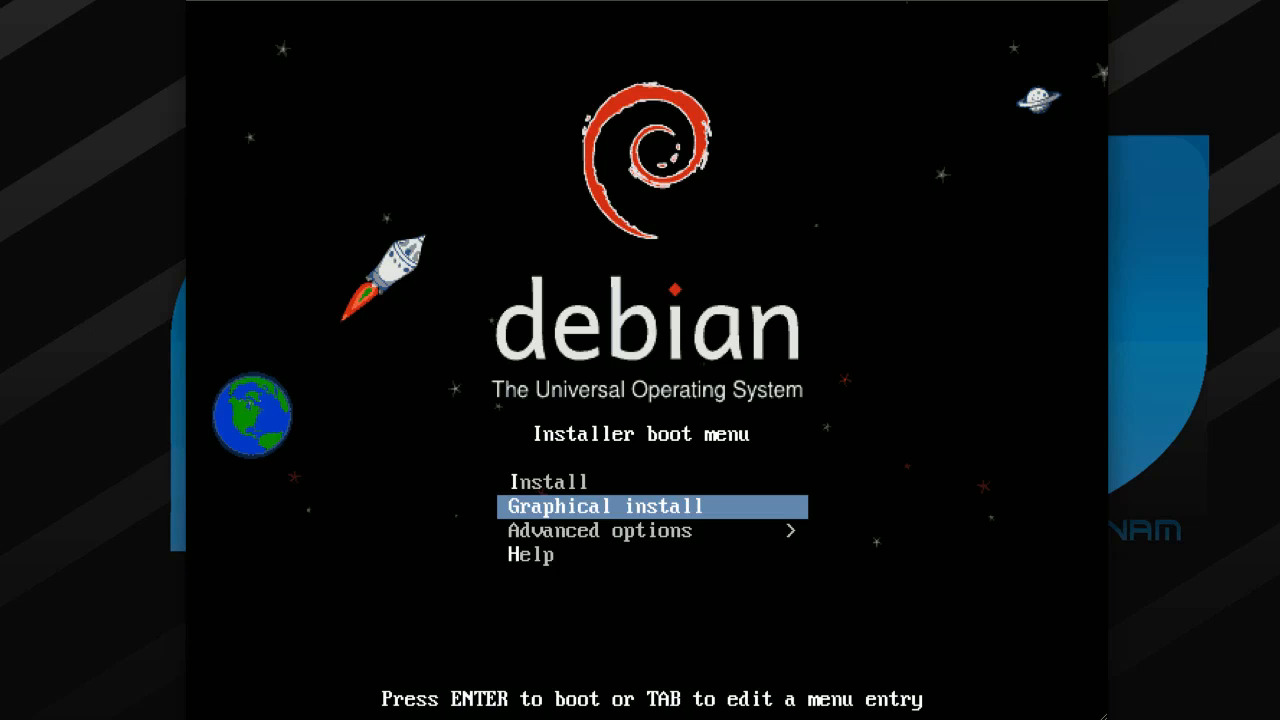
pyautogui.press('Up')
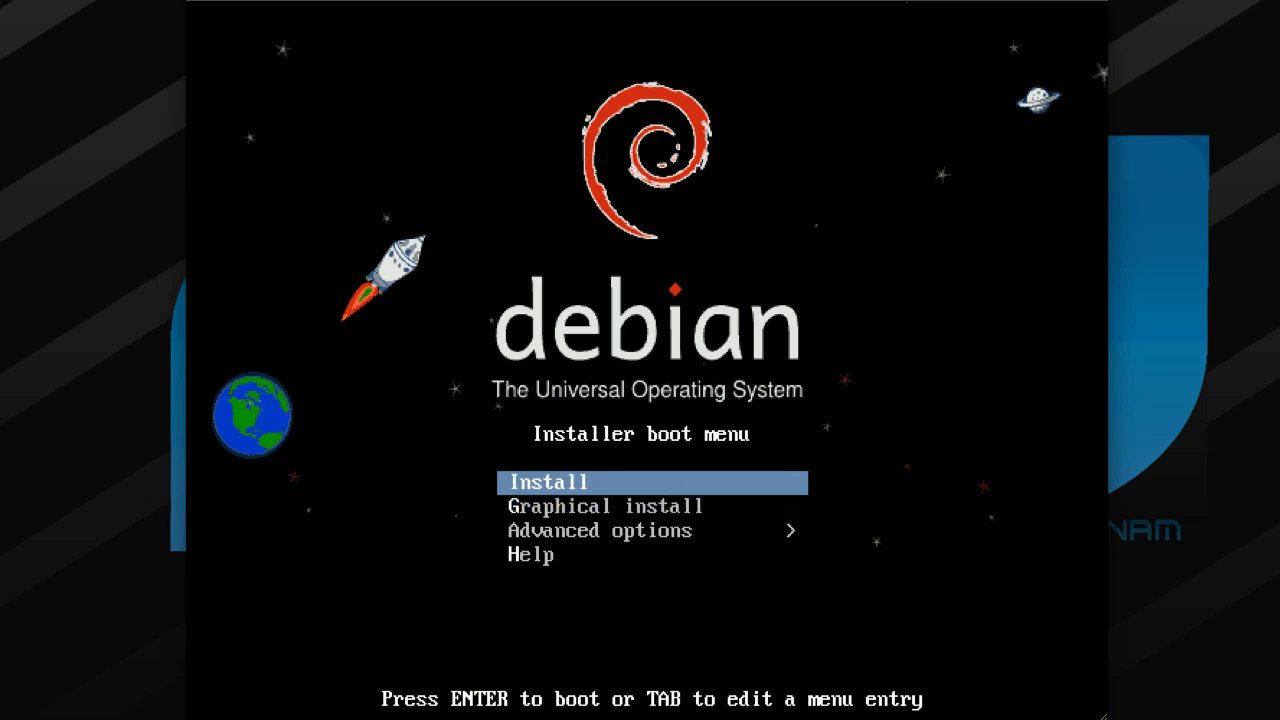
pyautogui.press('Down')
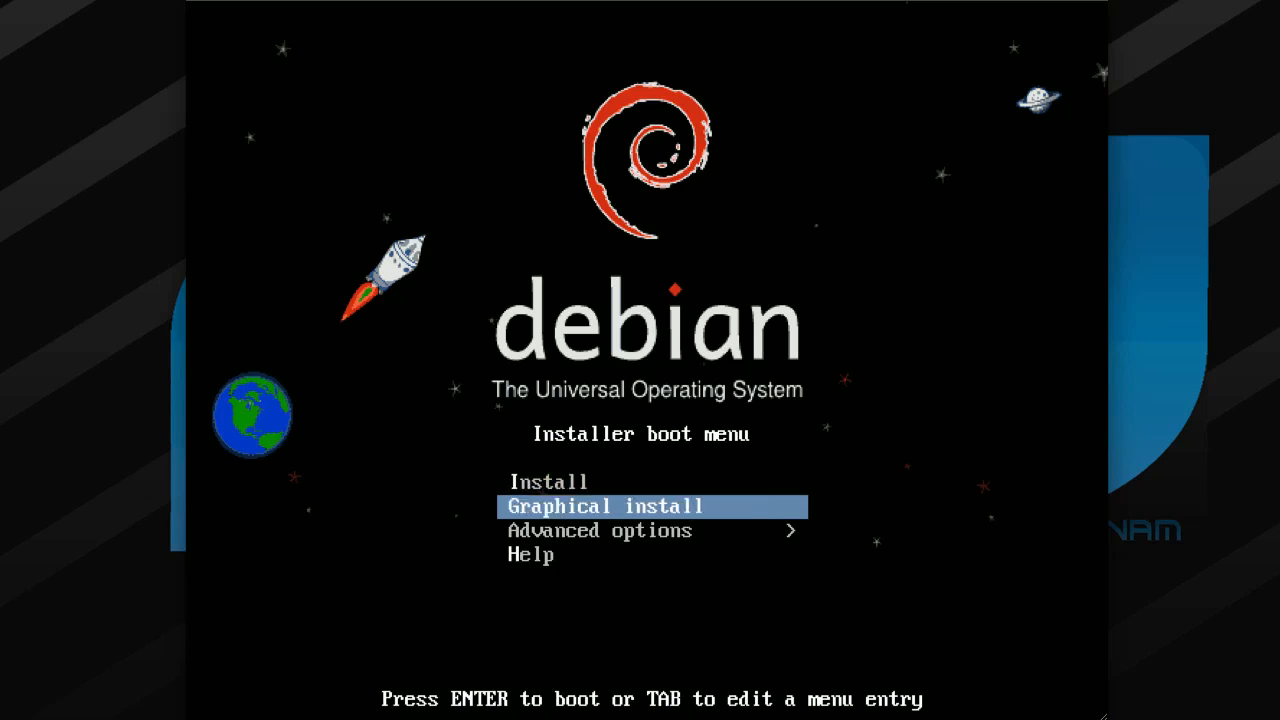
pyautogui.press('Up')
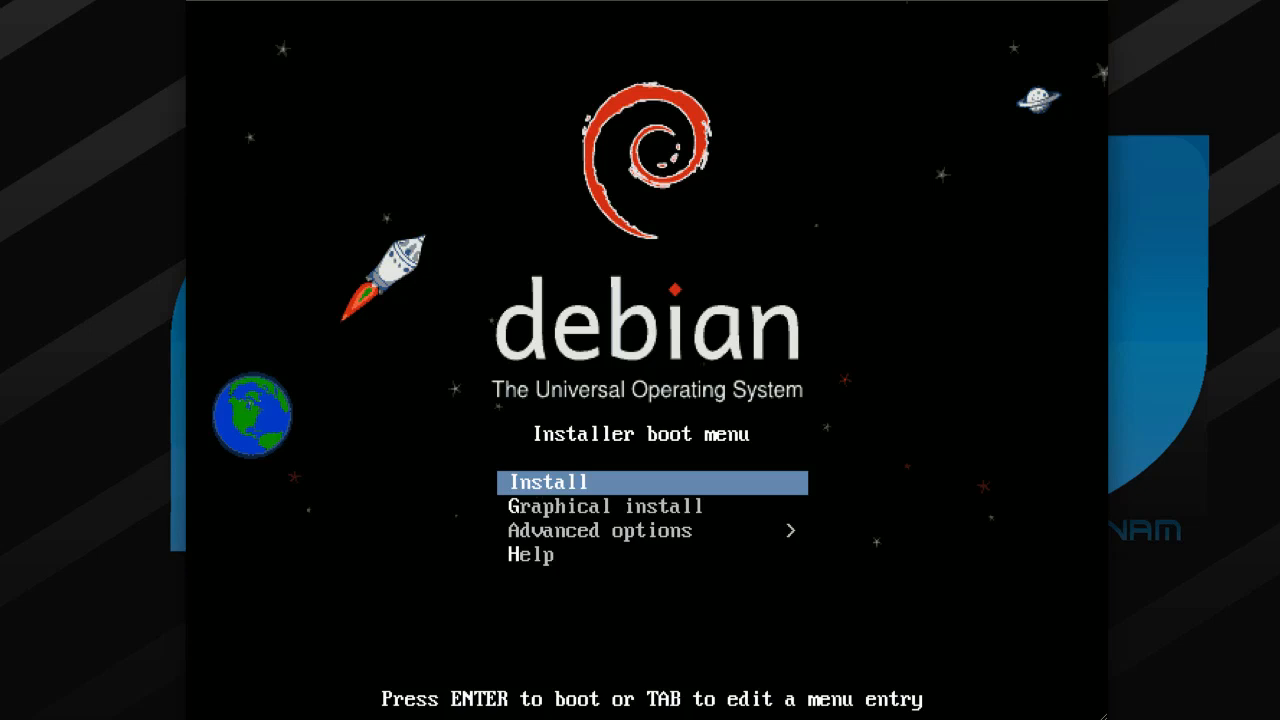
pyautogui.press('Down')
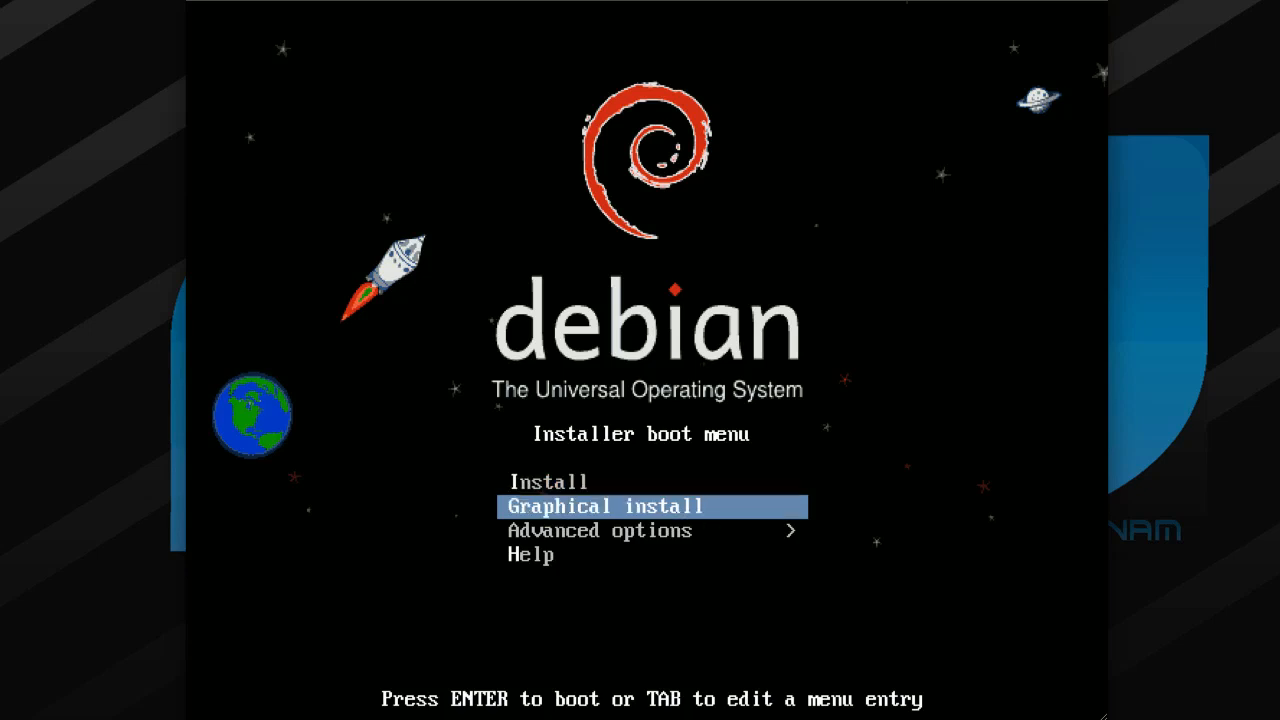
pyautogui.press('Return')
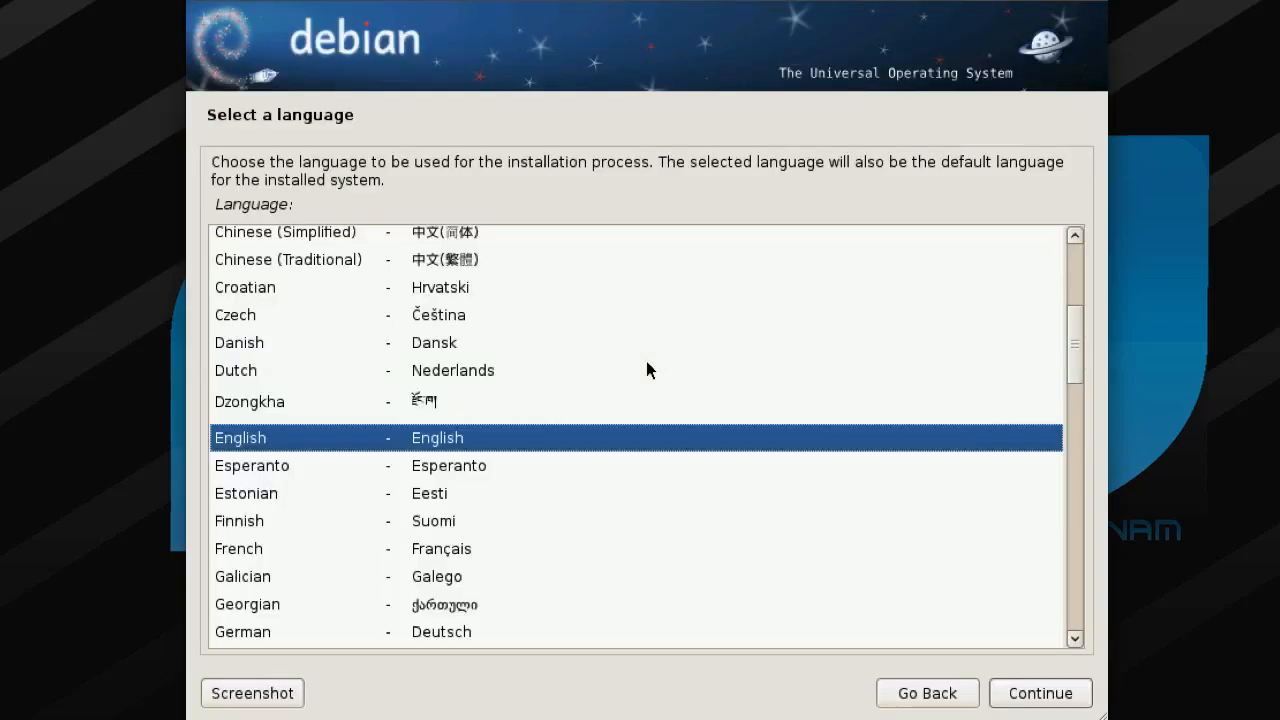
# - Choose French as language, France as location and the Français keyboard layout
pyautogui.press('Down')
pyautogui.press('Down')
pyautogui.press('Down')
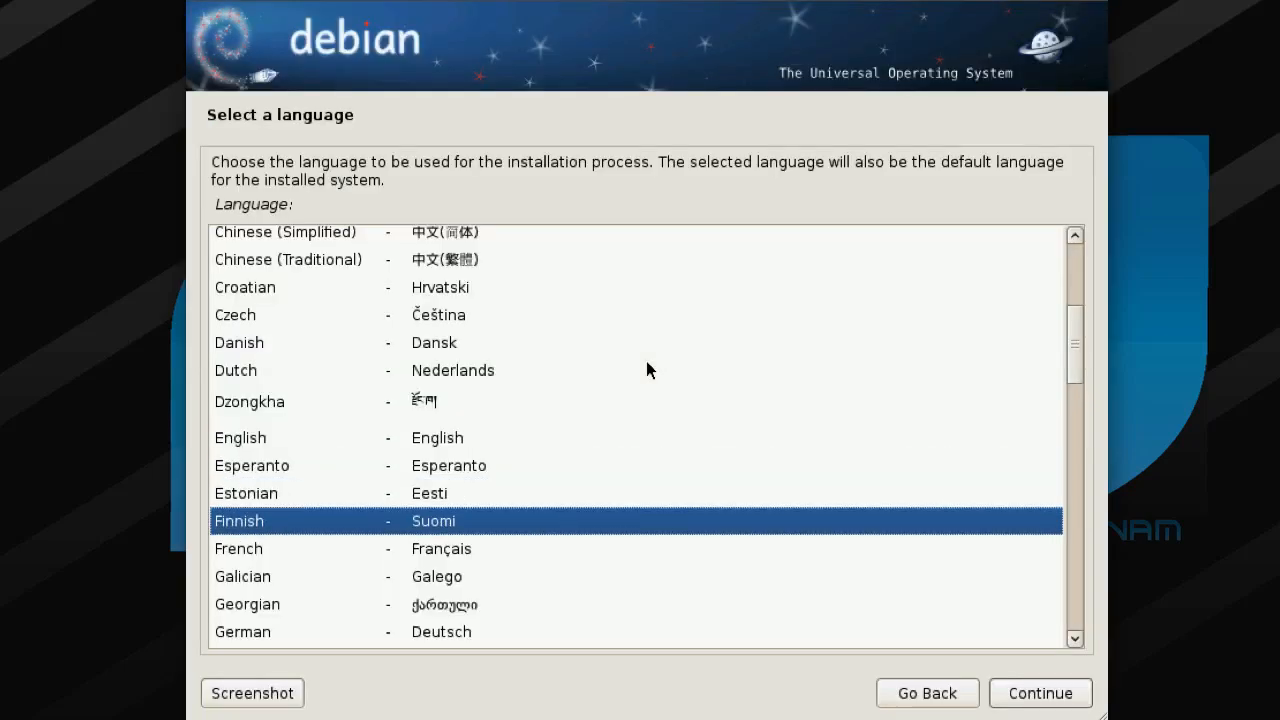
pyautogui.press('Down')
pyautogui.press('Return')
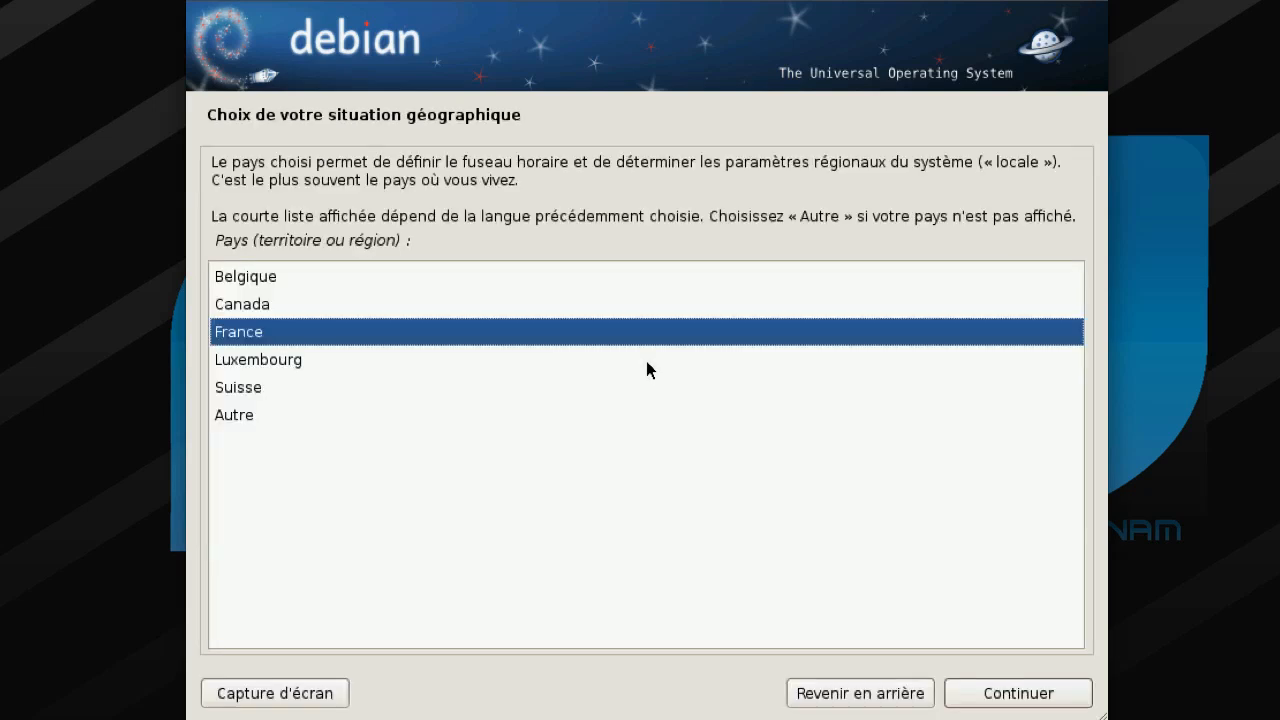
pyautogui.press('Return')
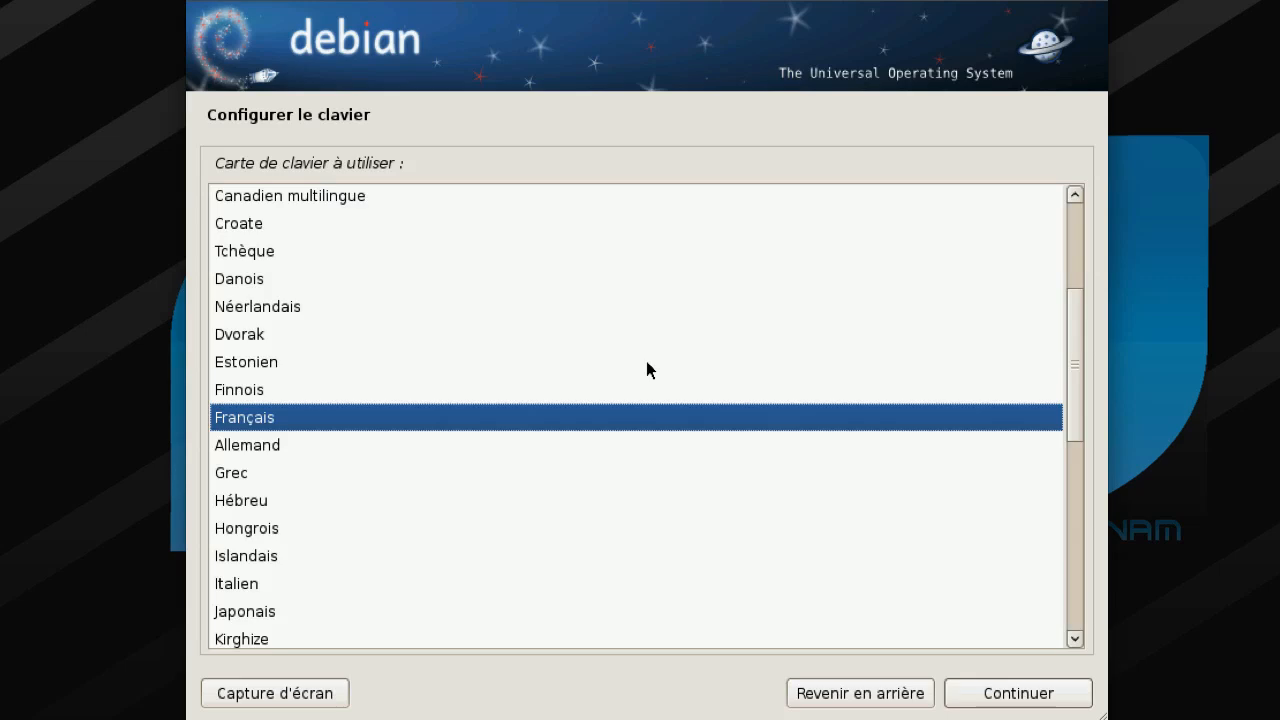
pyautogui.press('Return')
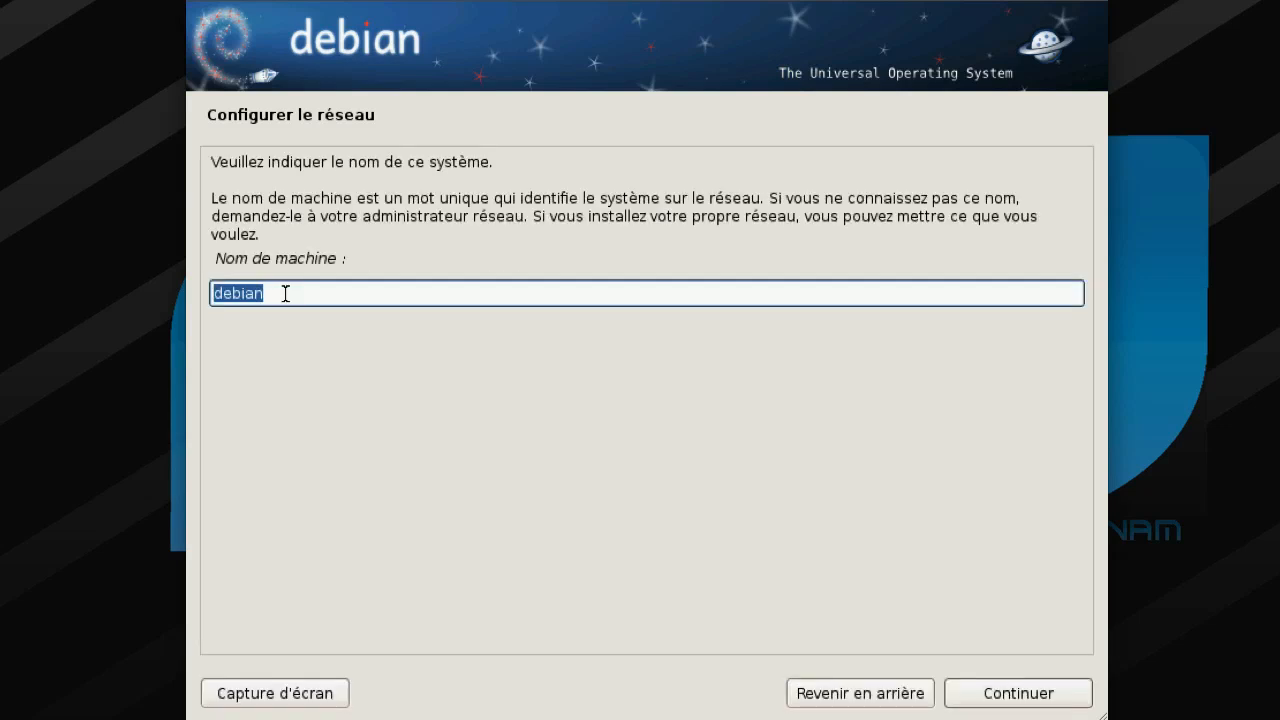
# - Set the hostname to debiantutoriel and enter netartmix as the domain name
pyautogui.click(298, 291)
pyautogui.write('=')
pyautogui.press('BackSpace')
pyautogui.write('+')
pyautogui.press('BackSpace')
pyautogui.write('turse')
pyautogui.press('BackSpace')
pyautogui.press('BackSpace')
pyautogui.press('BackSpace')
pyautogui.write('toriel')
pyautogui.click(970, 690)
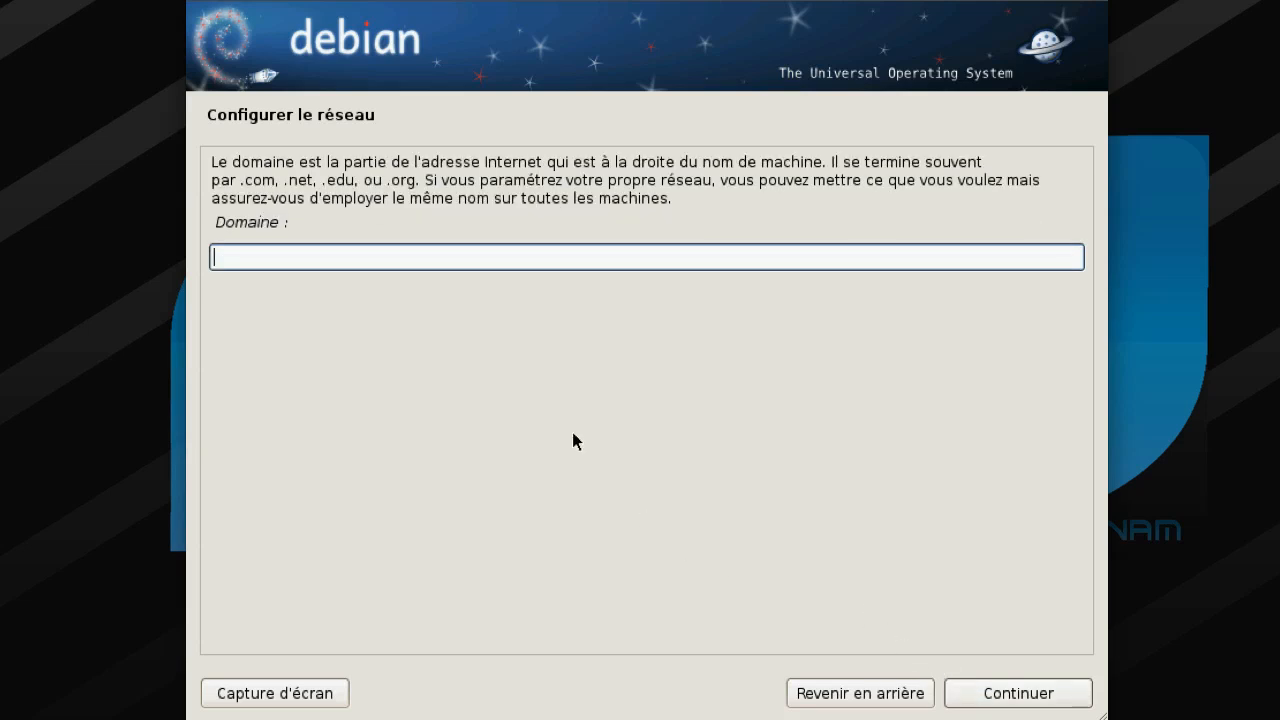
pyautogui.write('netartmix')
# - Accept the domain, then enter and confirm the root password, retyping both fields
pyautogui.click(1020, 690)
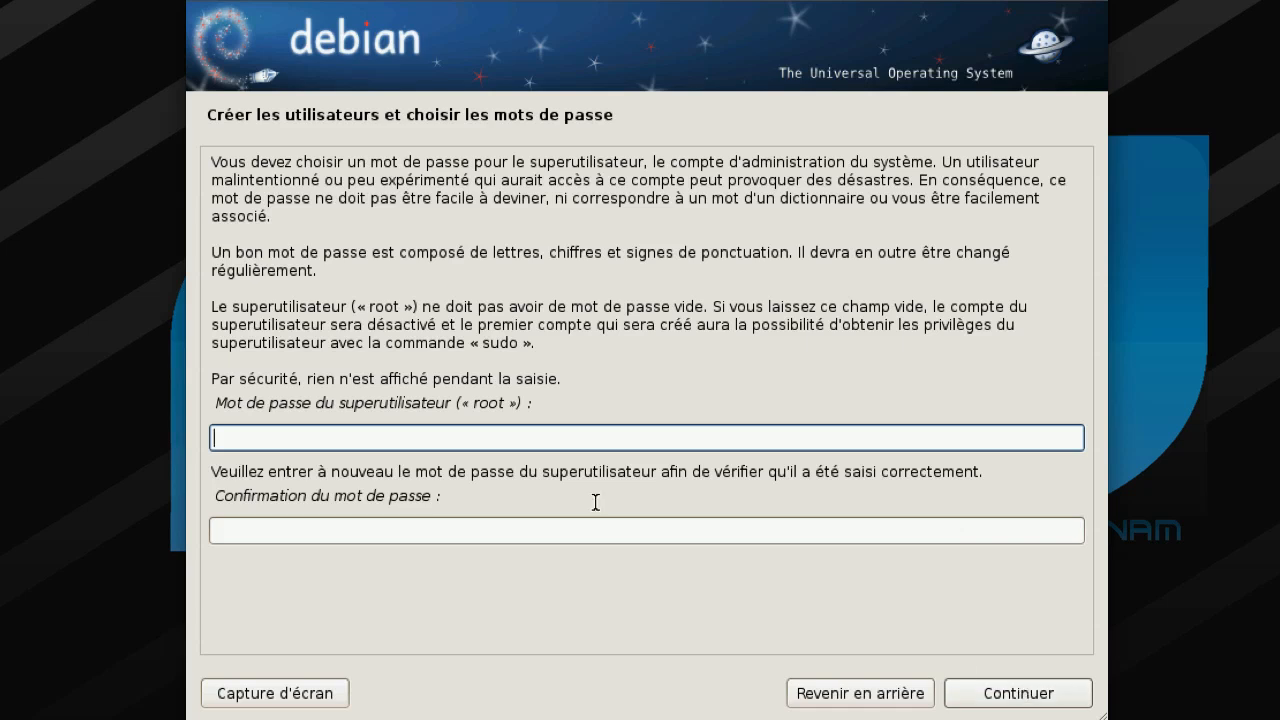
pyautogui.write('********')
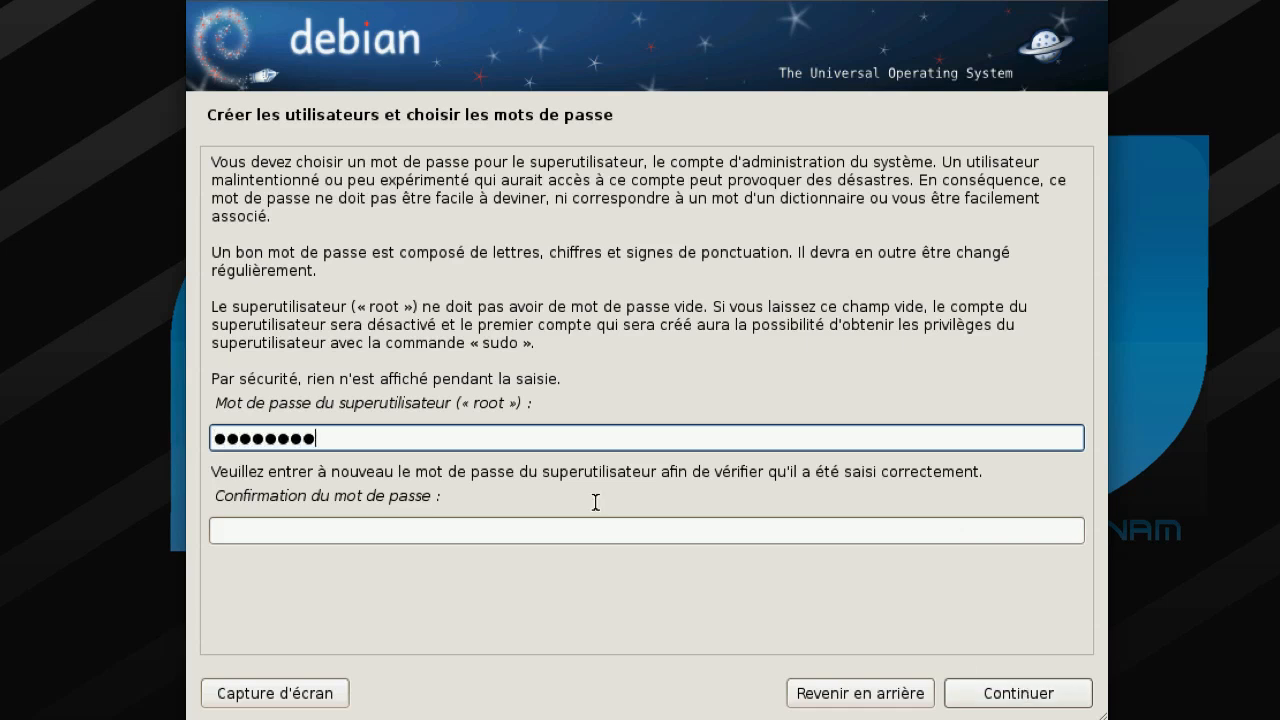
pyautogui.write('*')
pyautogui.press('Tab')
pyautogui.write('*******')
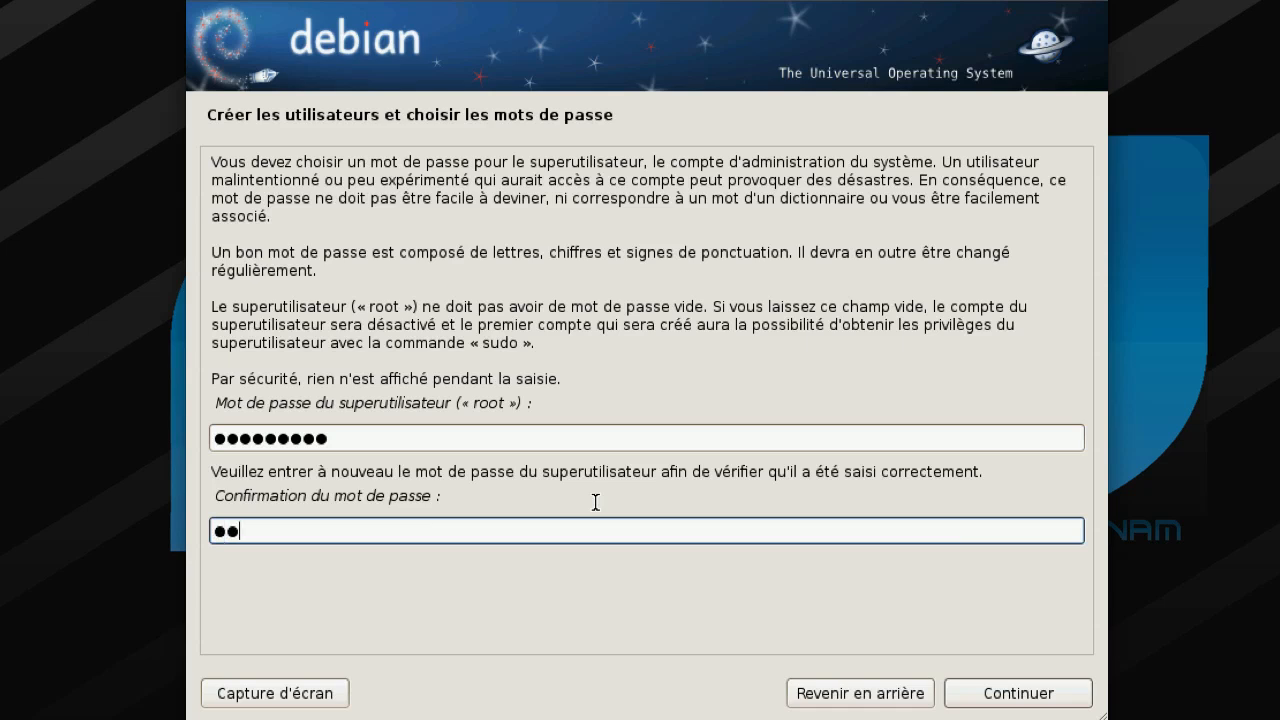
pyautogui.write('**')
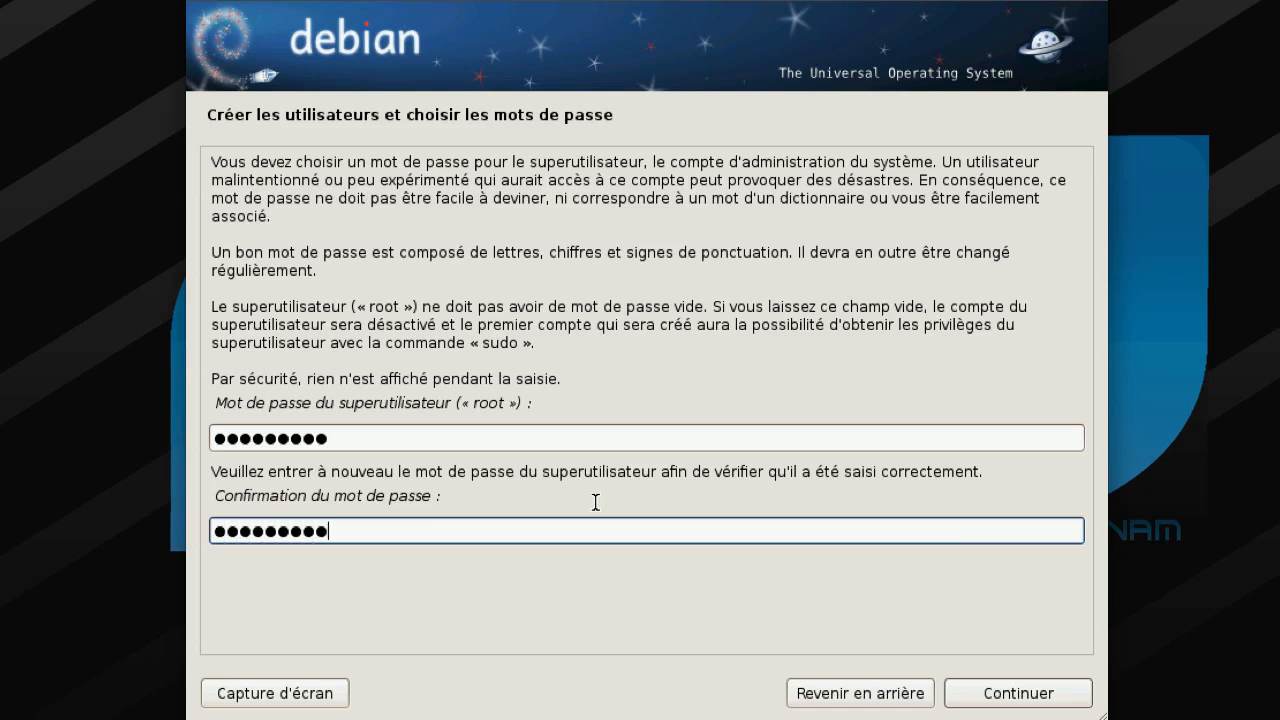
pyautogui.click(399, 443)
pyautogui.press('BackSpace')
pyautogui.press('BackSpace')
pyautogui.press('BackSpace')
pyautogui.press('BackSpace')
pyautogui.press('BackSpace')
pyautogui.press('BackSpace')
pyautogui.press('BackSpace')
pyautogui.press('BackSpace')
pyautogui.press('BackSpace')
pyautogui.press('BackSpace')
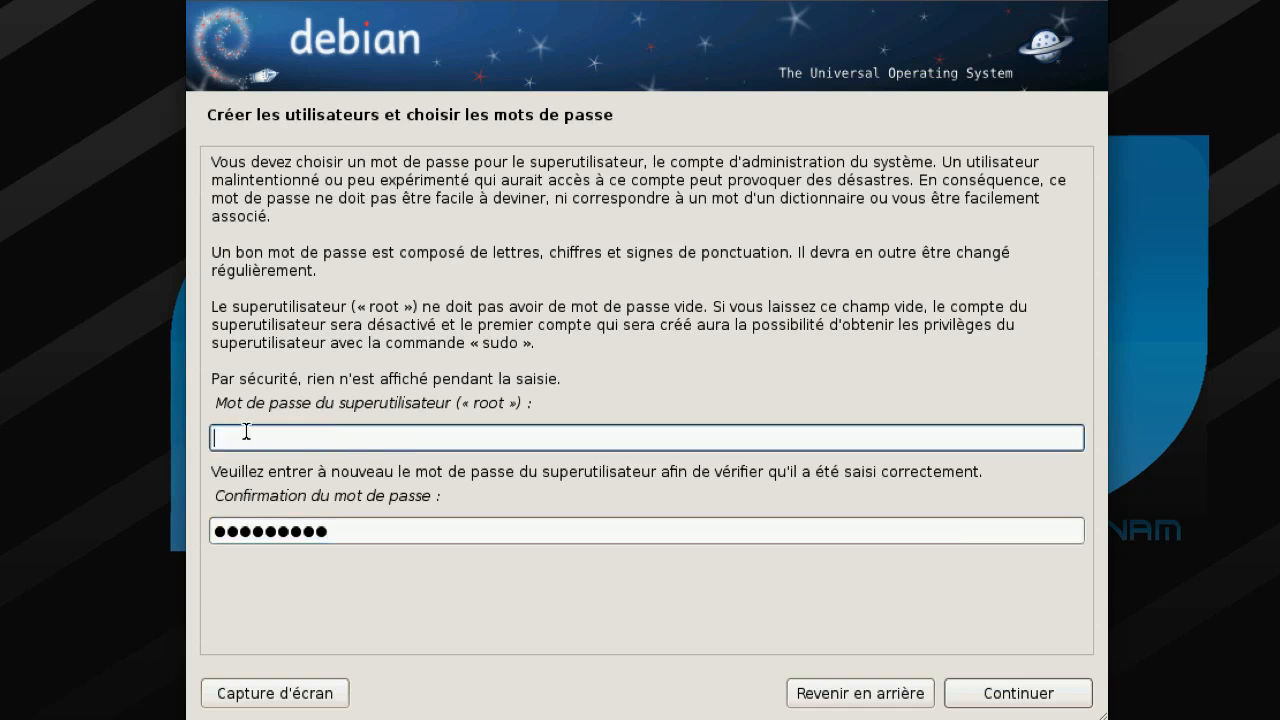
pyautogui.write('toto')
pyautogui.press('Tab')
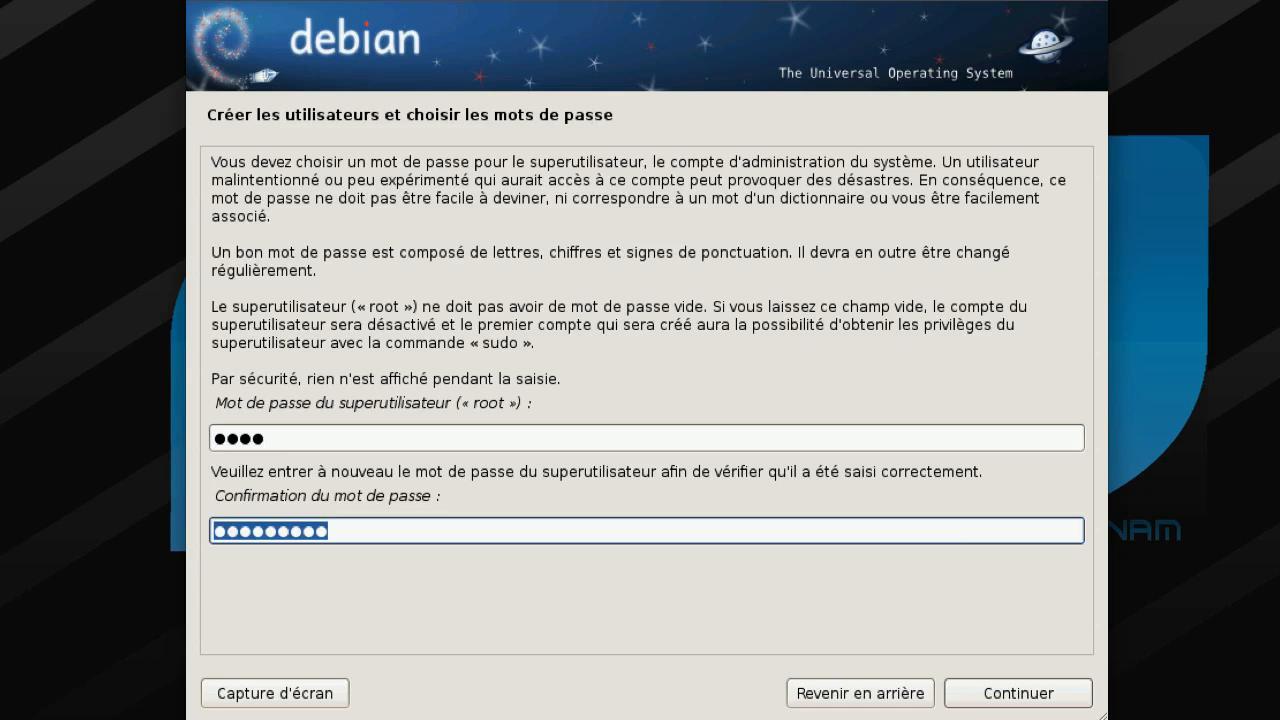
pyautogui.write('toto')
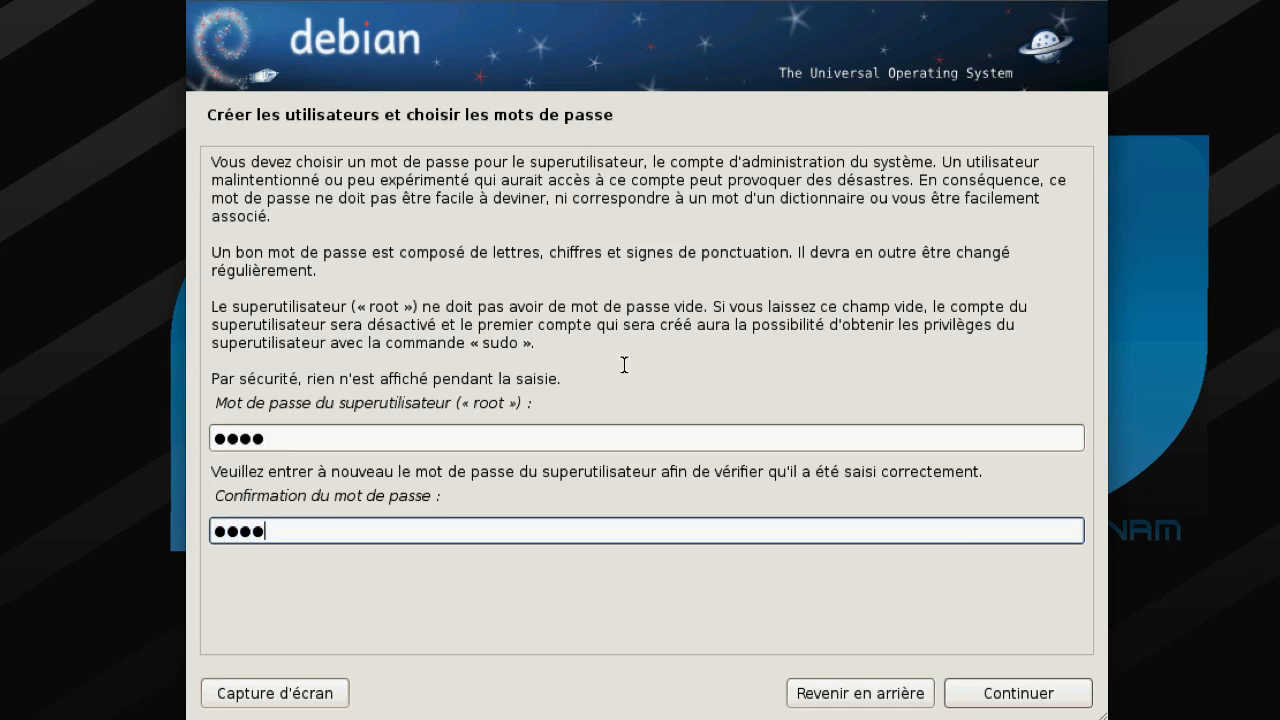
pyautogui.click(983, 696)
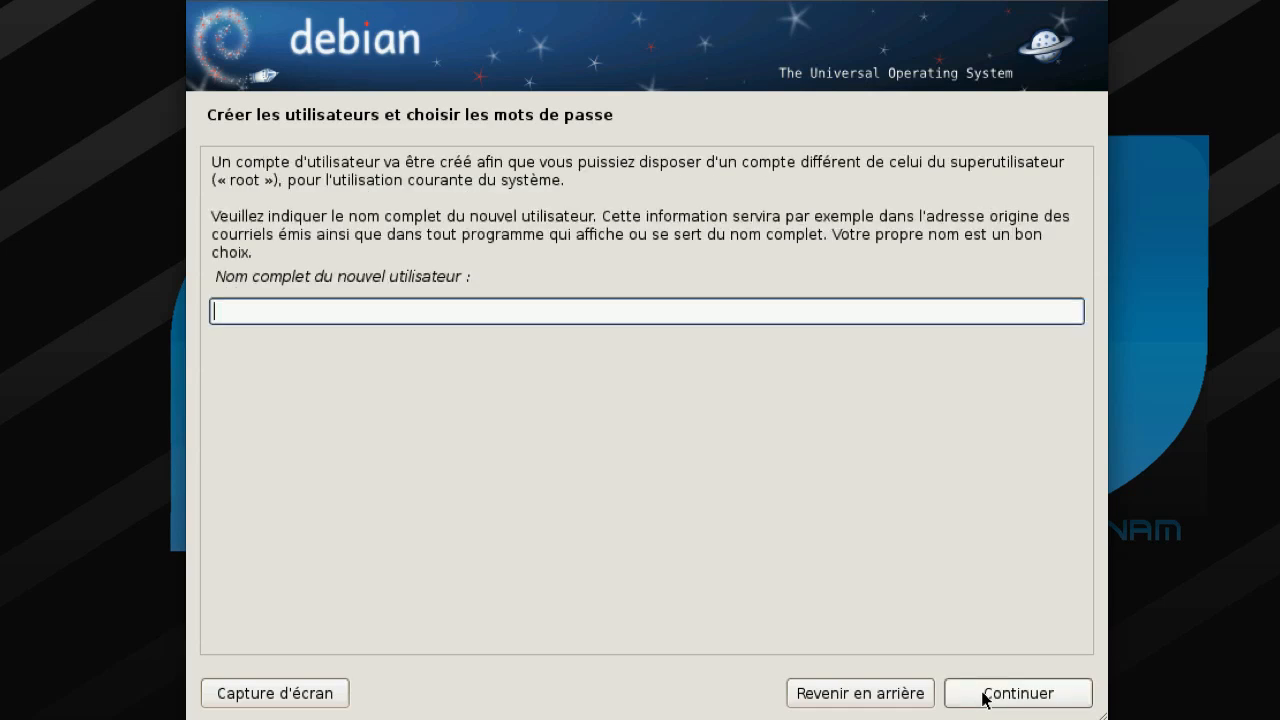
# - Enter the new user's full name, keep the suggested login, and set the user password
pyautogui.write('netartmix')
pyautogui.click(983, 696)
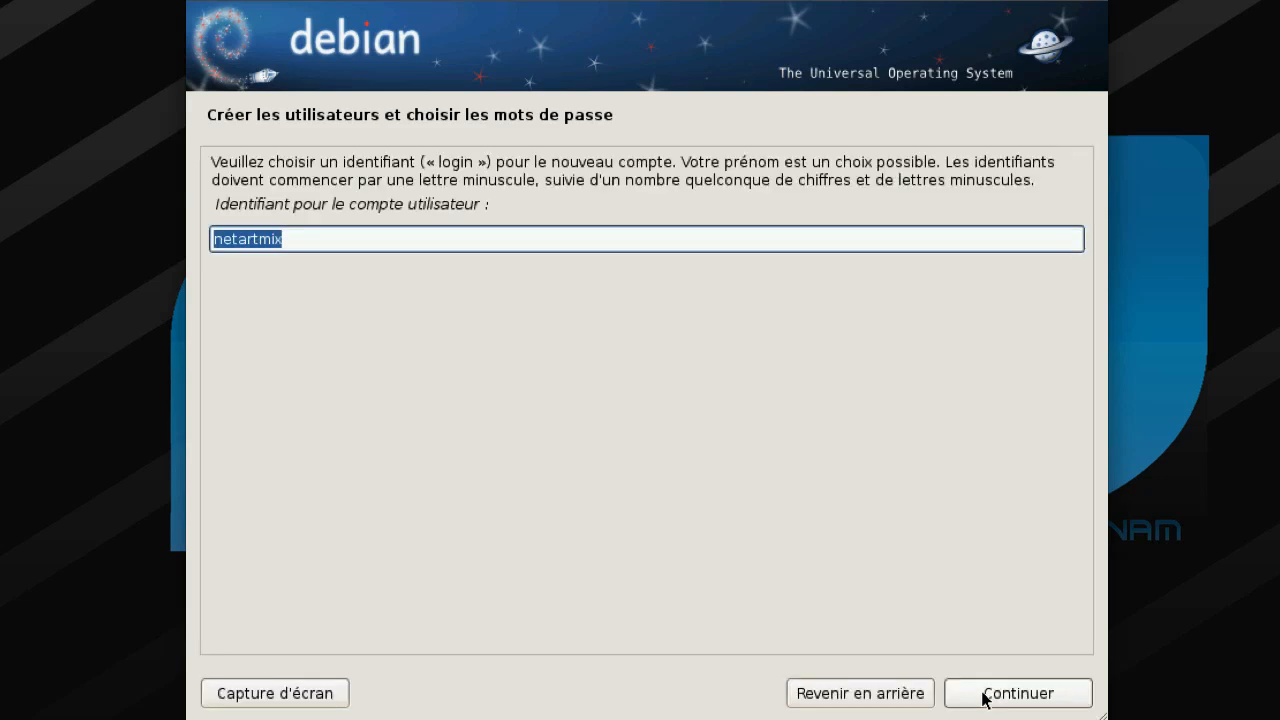
pyautogui.click(983, 697)
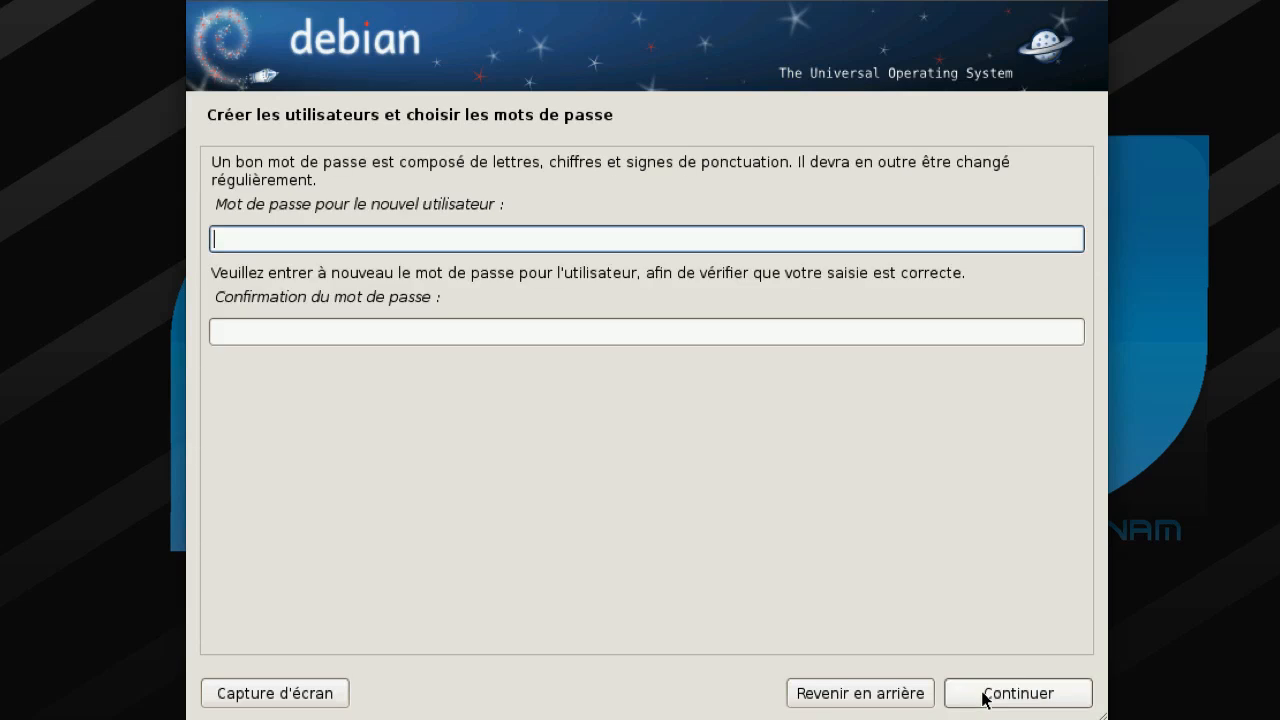
pyautogui.write('1234')
pyautogui.press('Tab')
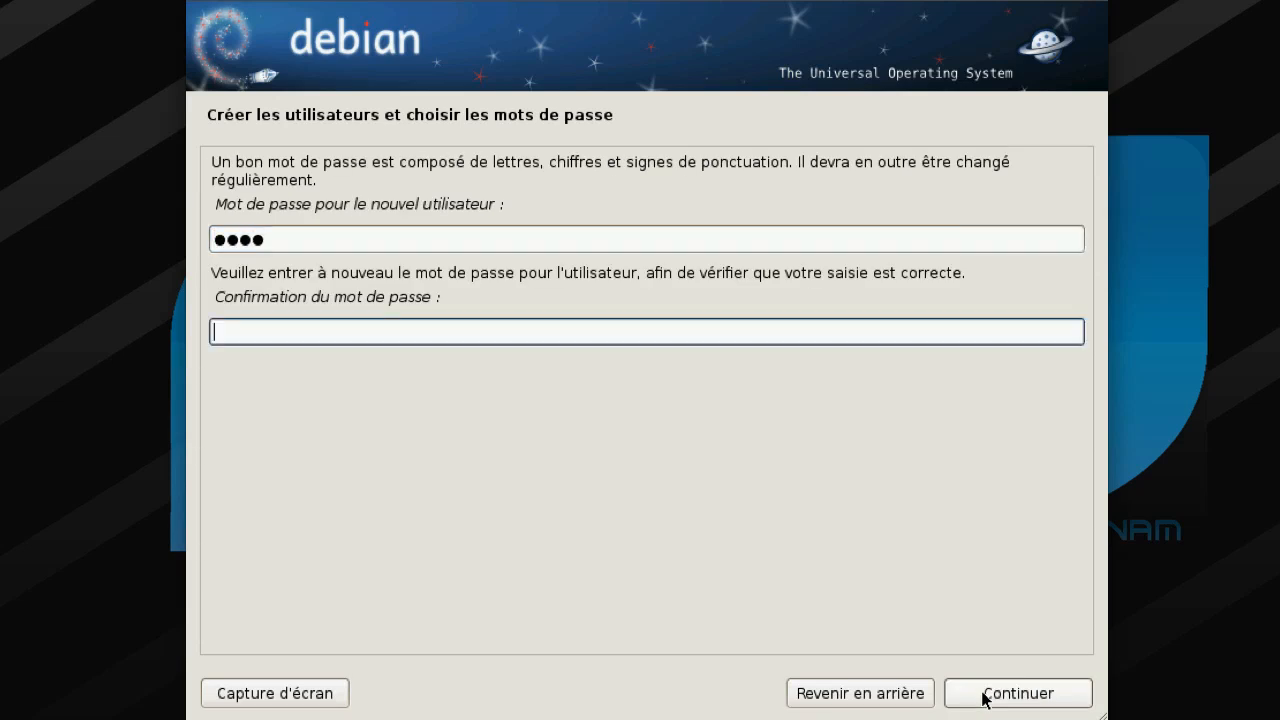
pyautogui.write('1234')
pyautogui.click(984, 695)
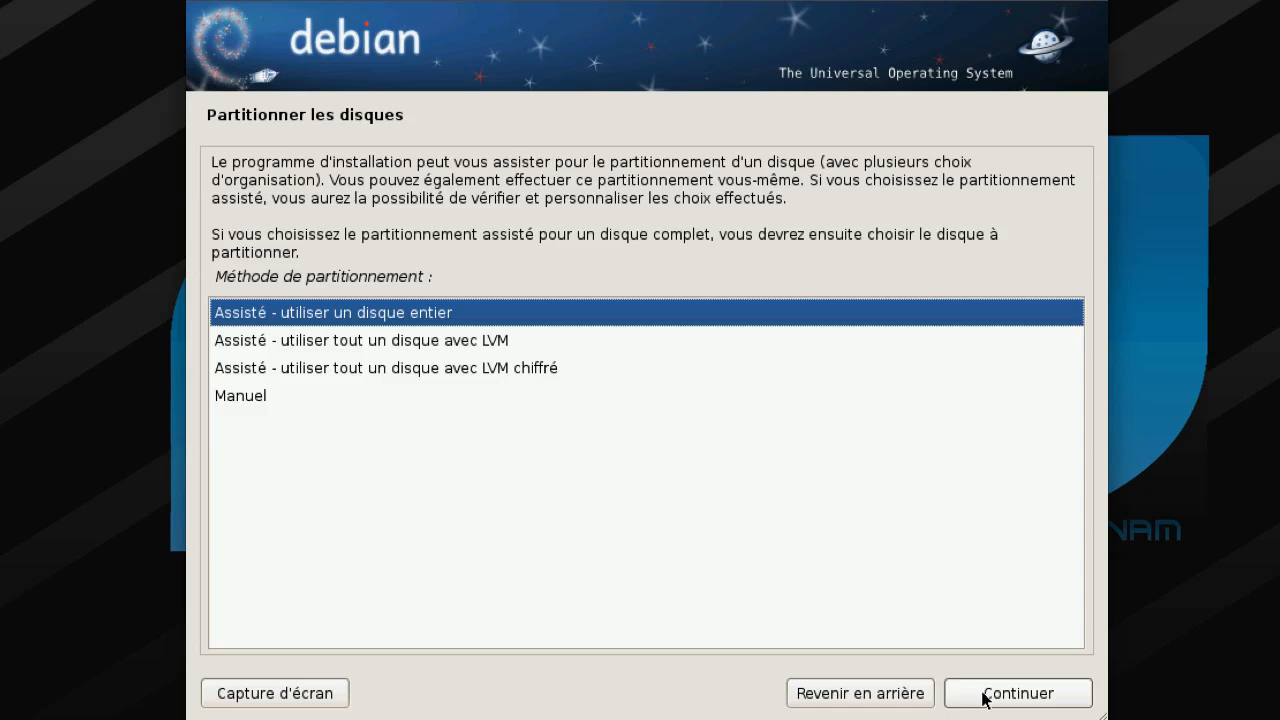
# - Use guided whole-disk partitioning on sda with everything in one partition
pyautogui.click(985, 699)
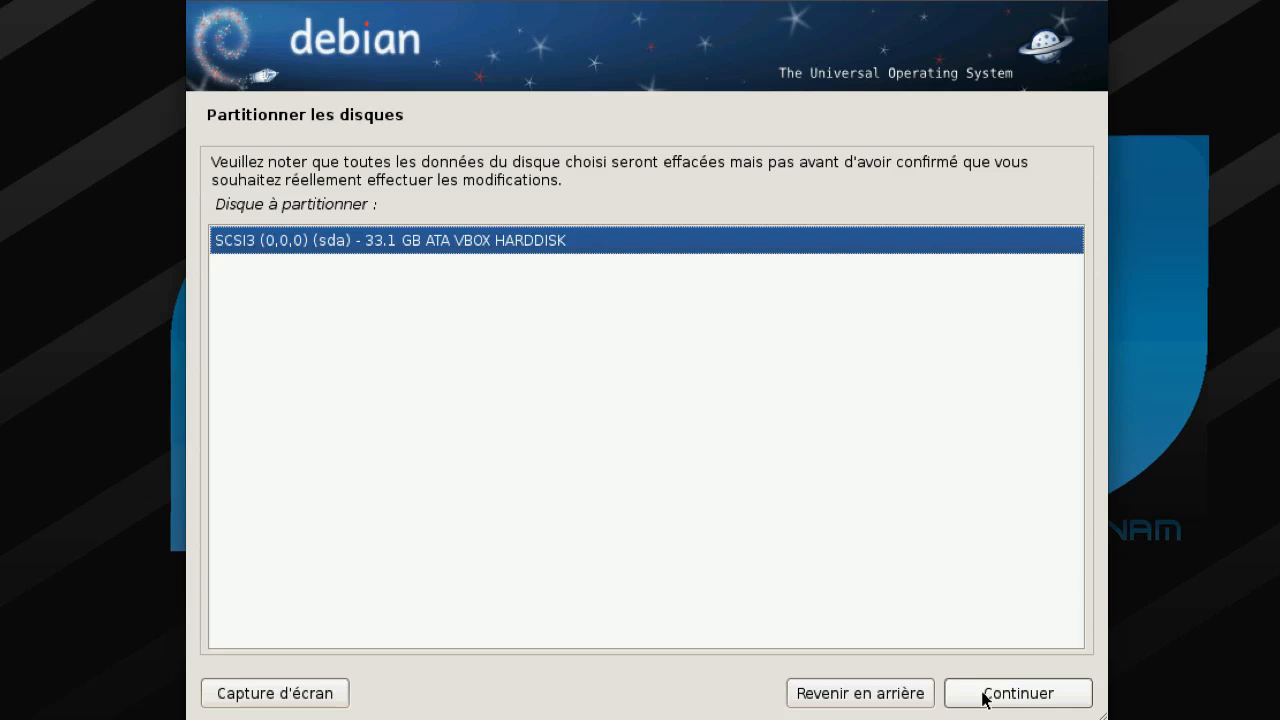
pyautogui.click(985, 699)
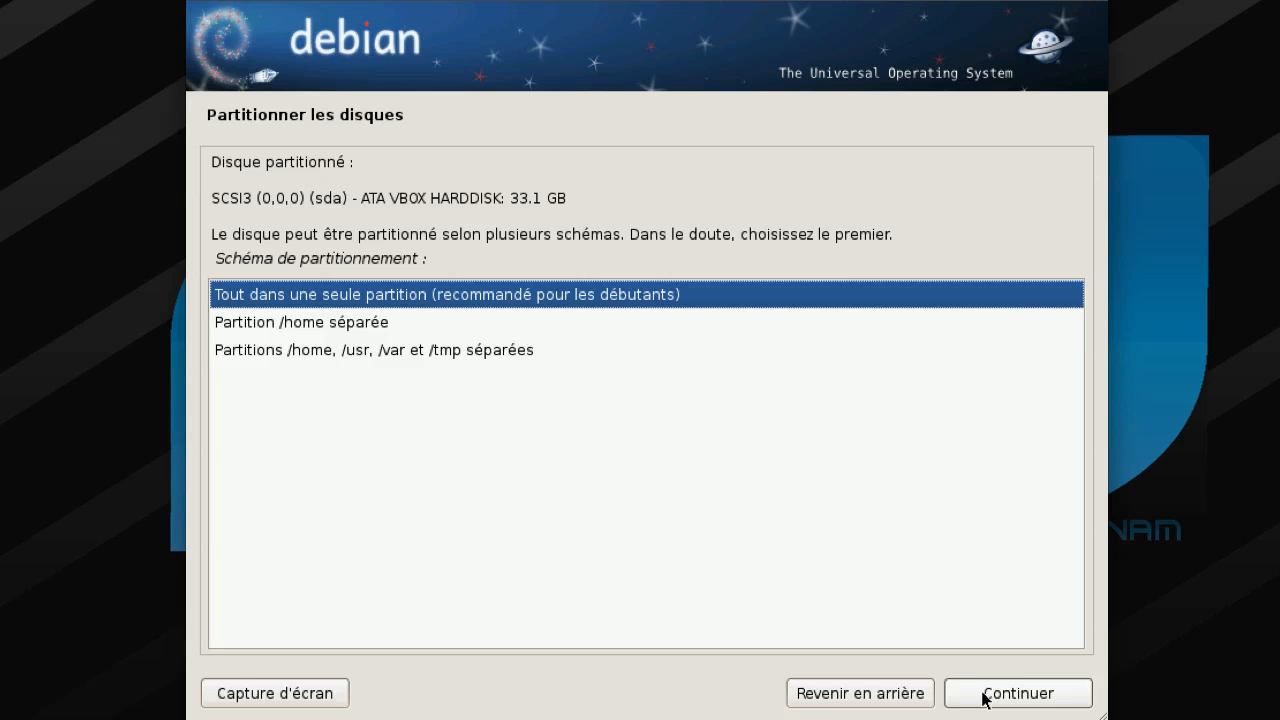
pyautogui.press('Down')
pyautogui.press('Down')
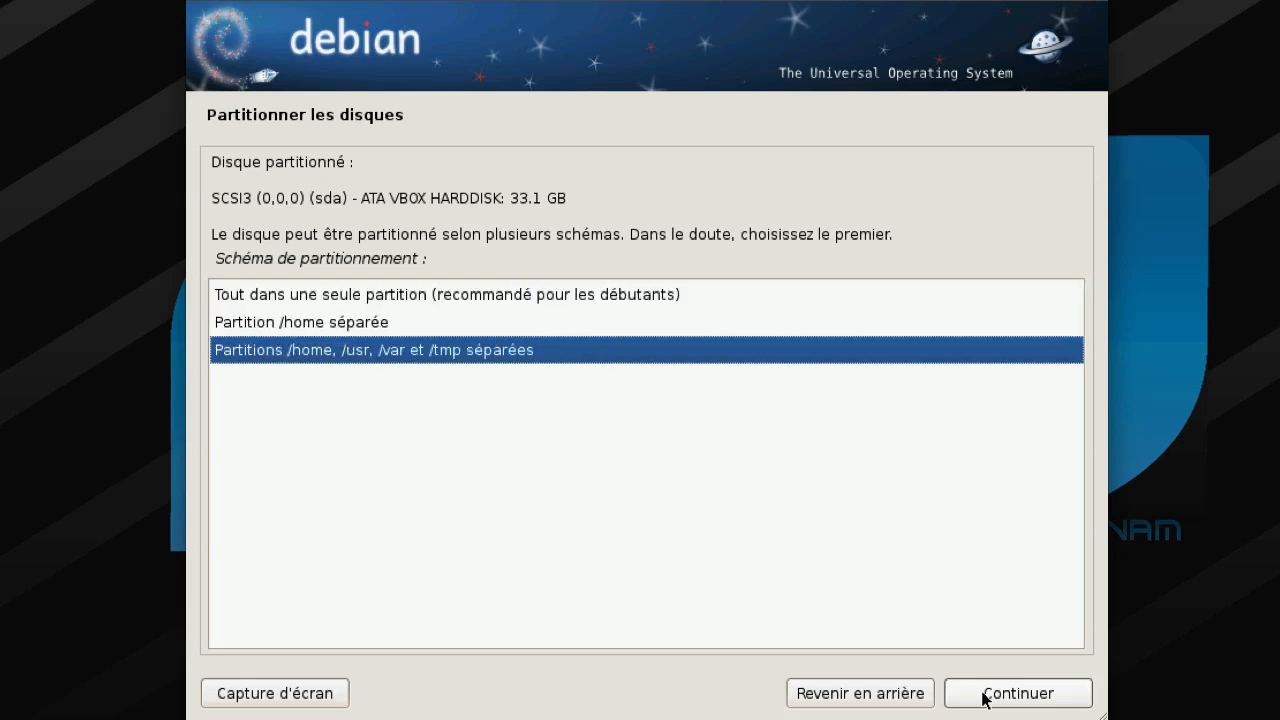
pyautogui.press('Up')
pyautogui.press('Up')
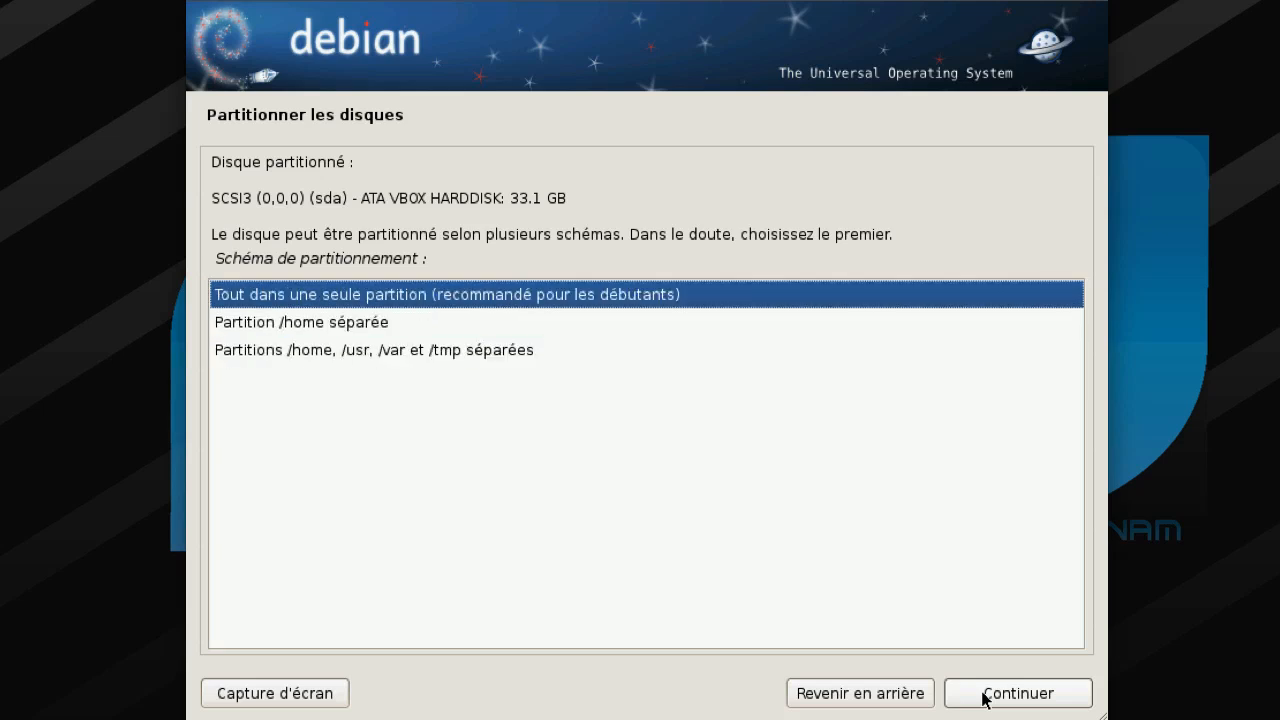
pyautogui.click(983, 694)
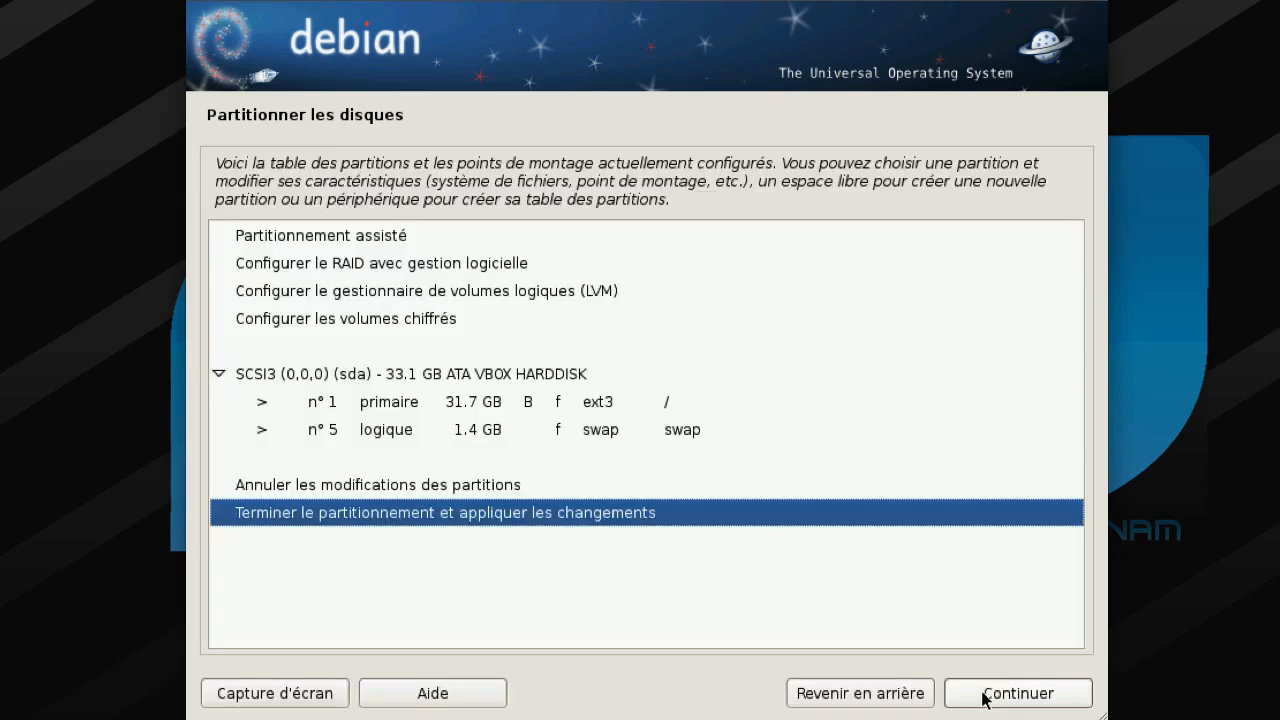
# - Finish partitioning and agree to write the 31.7 GB ext3 root and 1.4 GB swap to disk
pyautogui.click(983, 694)
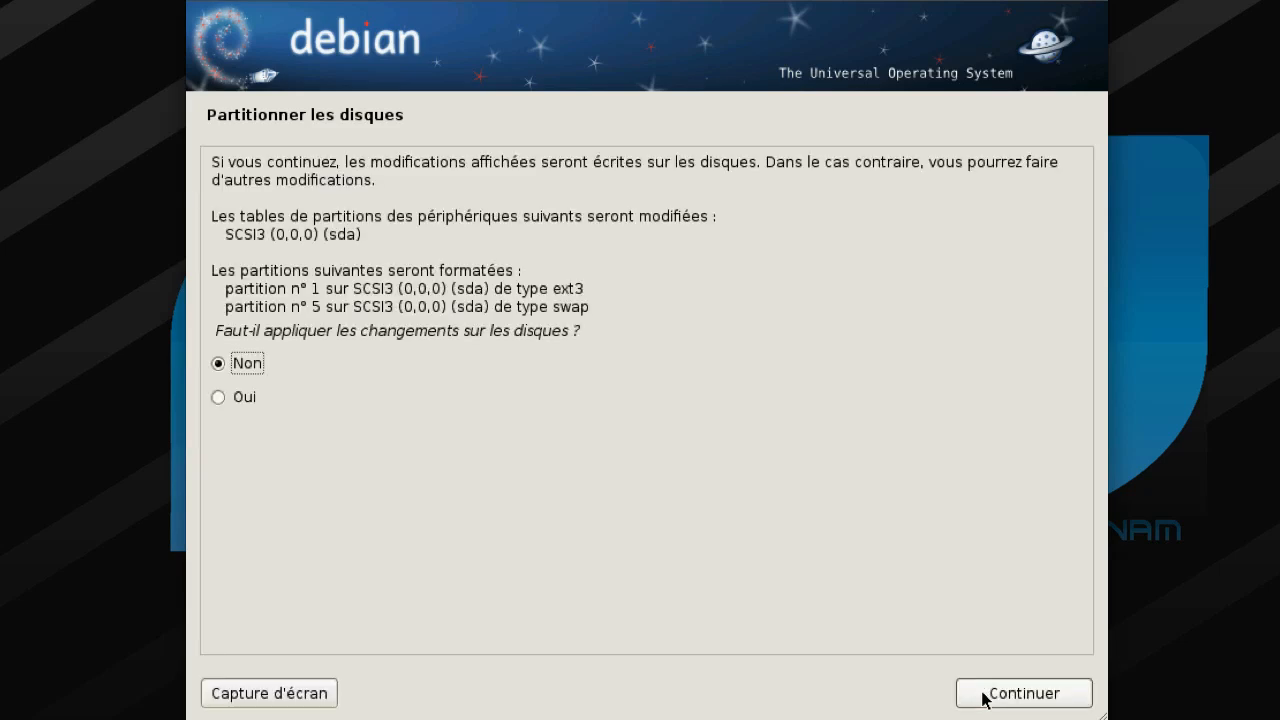
pyautogui.click(983, 694)
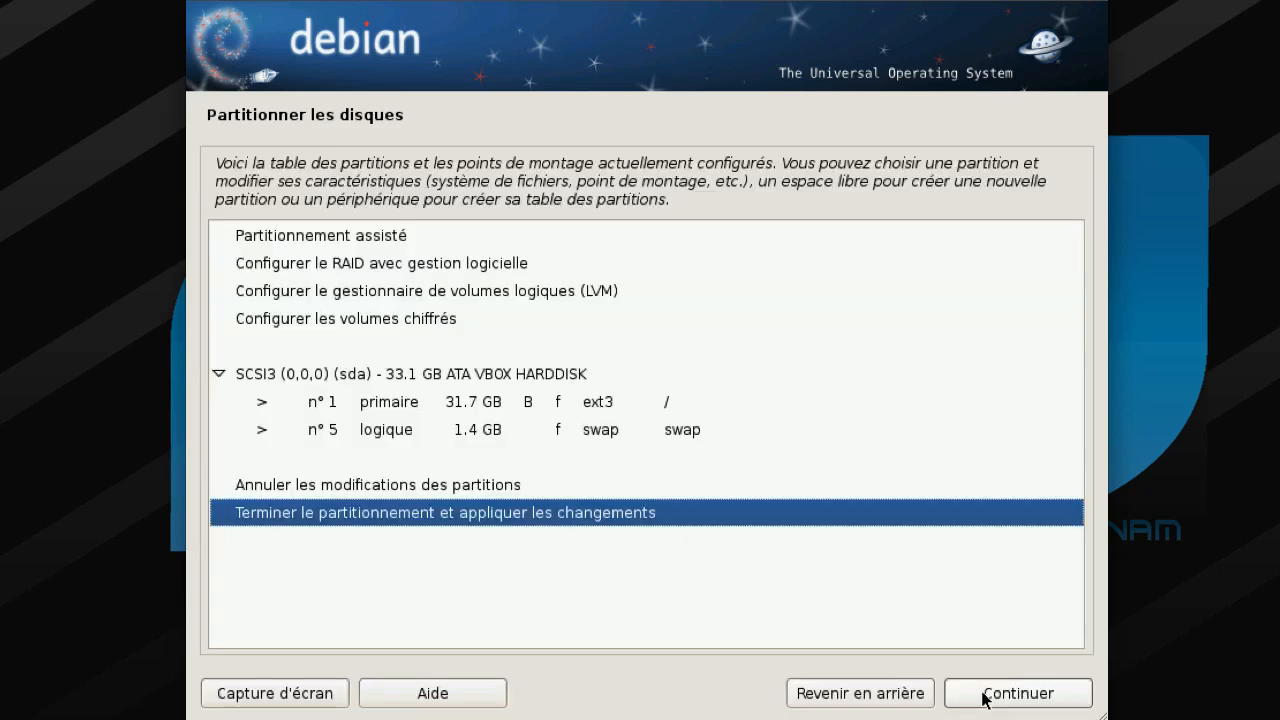
pyautogui.click(983, 694)
pyautogui.press('Down')
# - Apply the partition changes and let the base system install until package-manager setup appears
pyautogui.click(983, 694)
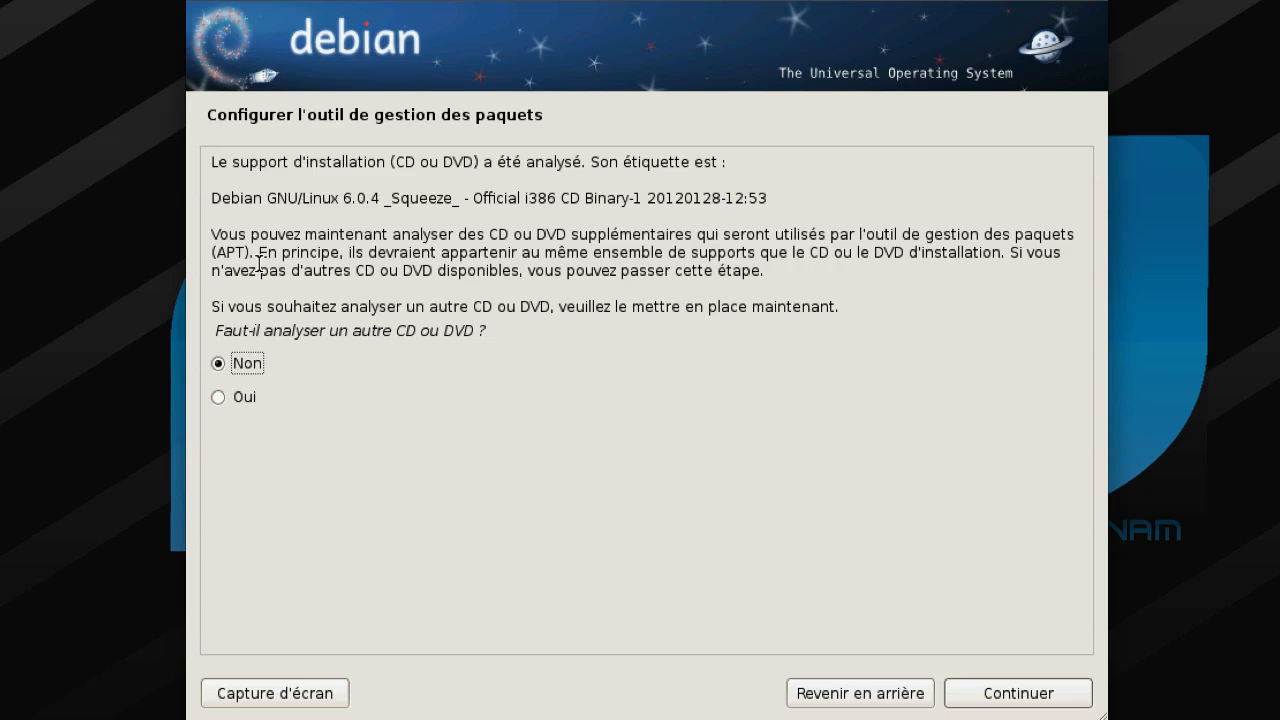
# - Skip scanning another CD, agree to use a network mirror, and keep France as the country
pyautogui.press('Return')
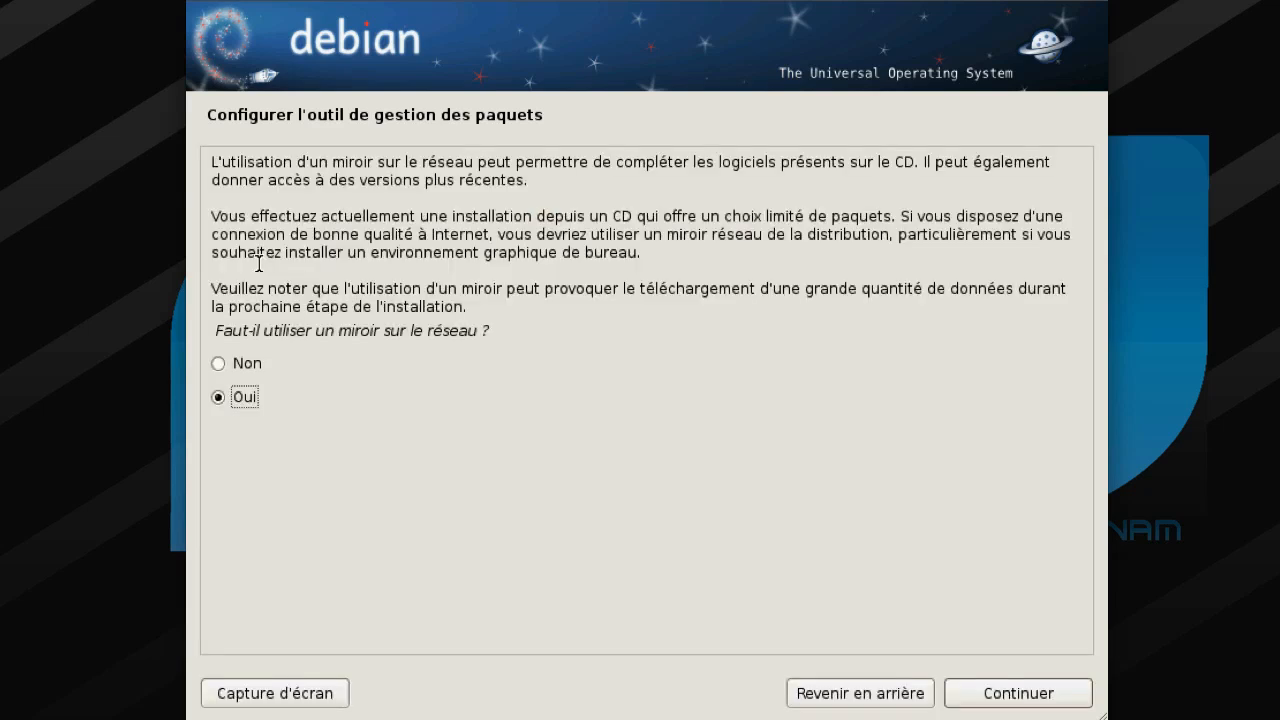
pyautogui.press('Return')
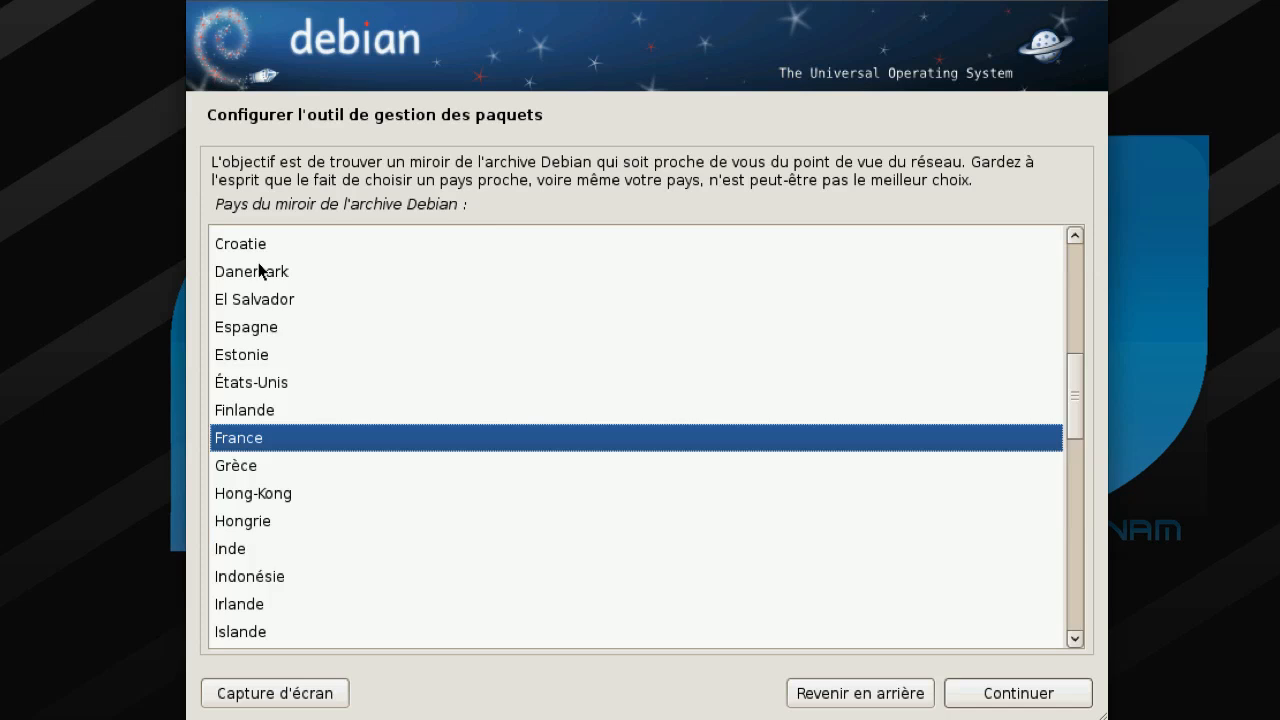
pyautogui.press('Return')
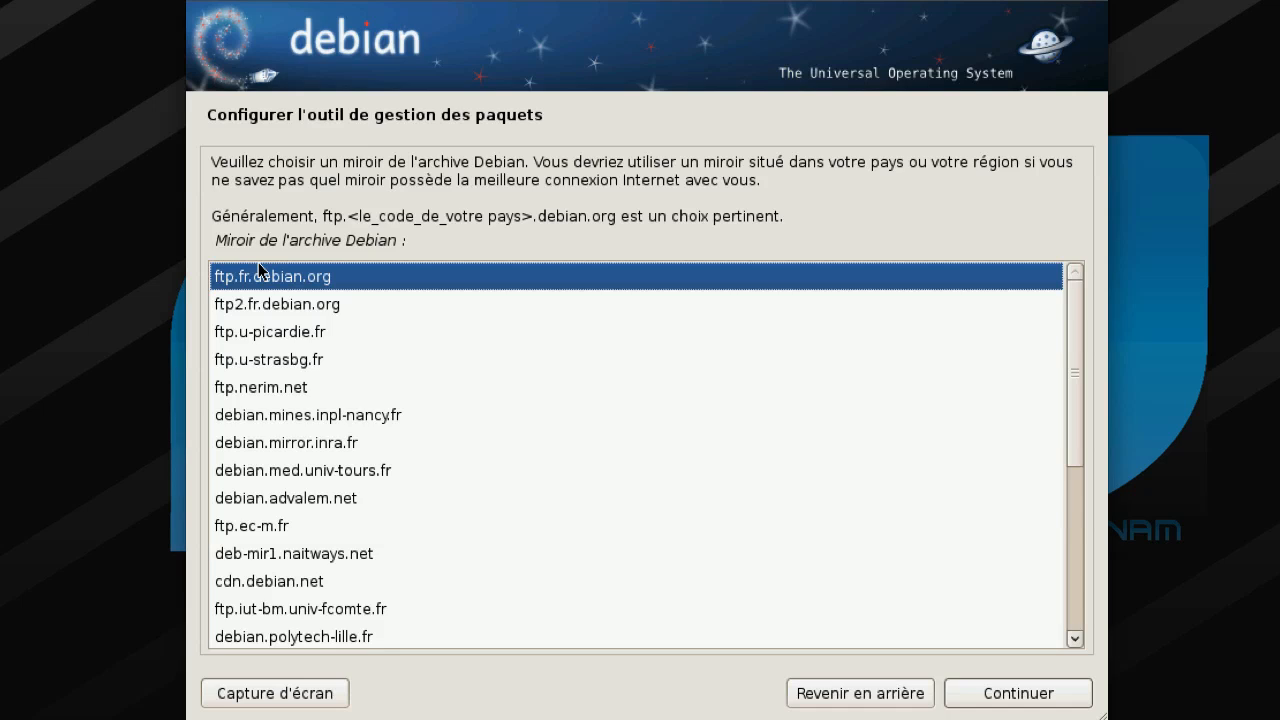
# - Choose ftp.fr.debian.org from the French mirror list
pyautogui.press('Down')
pyautogui.press('Down')
pyautogui.press('Down')
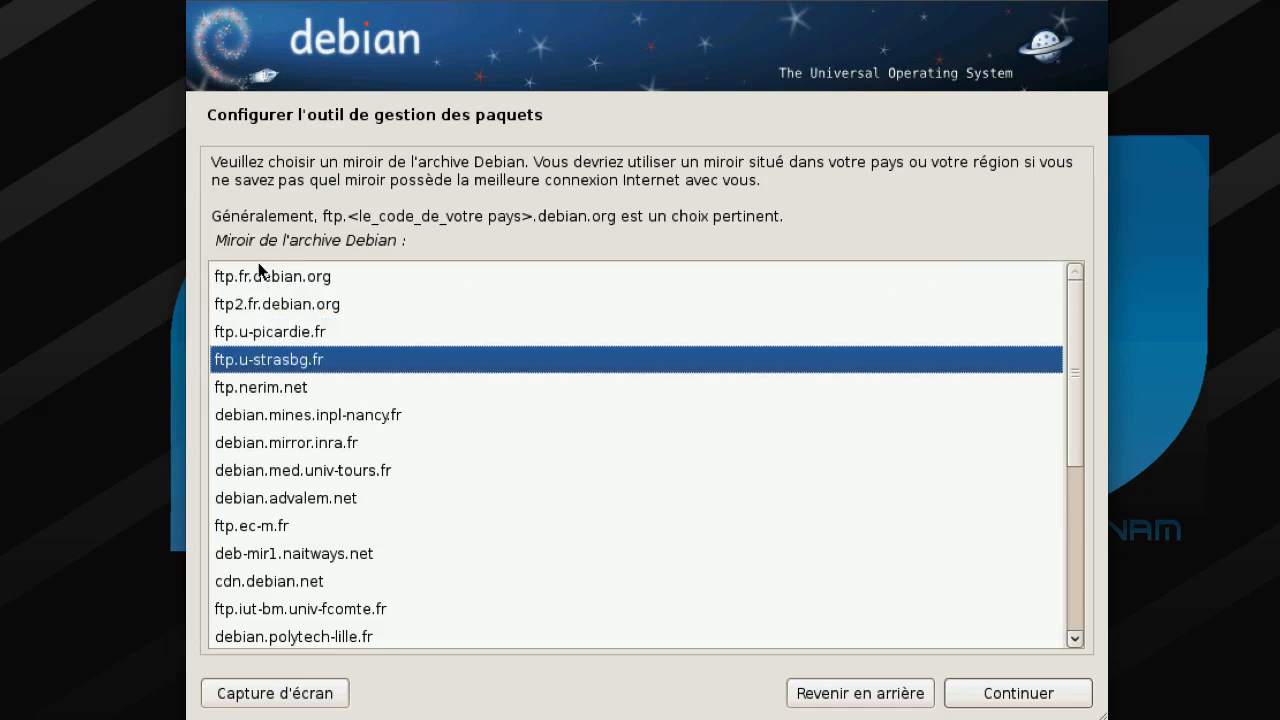
pyautogui.press('Up')
pyautogui.press('Down')
pyautogui.press('Down')
pyautogui.press('Down')
pyautogui.press('Down')
pyautogui.press('Down')
pyautogui.press('Down')
pyautogui.press('Down')
pyautogui.press('Down')
pyautogui.press('Down')
pyautogui.press('Down')
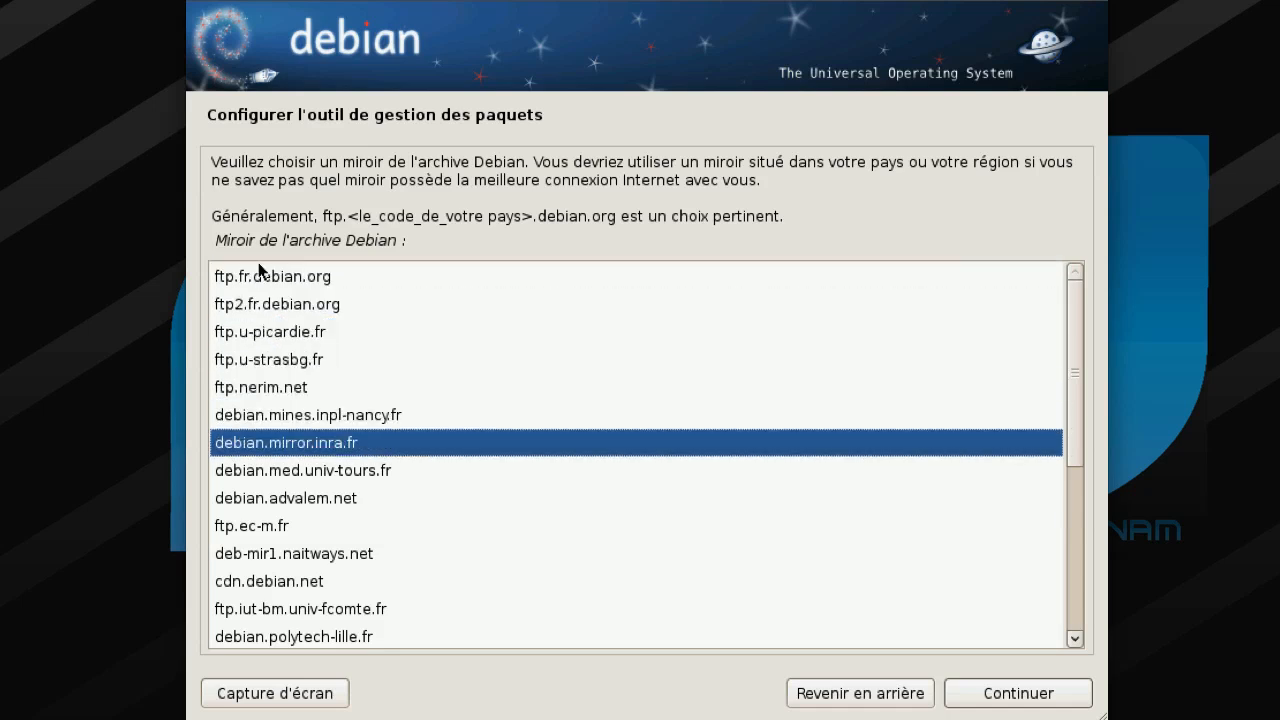
pyautogui.press('Down')
pyautogui.press('Down')
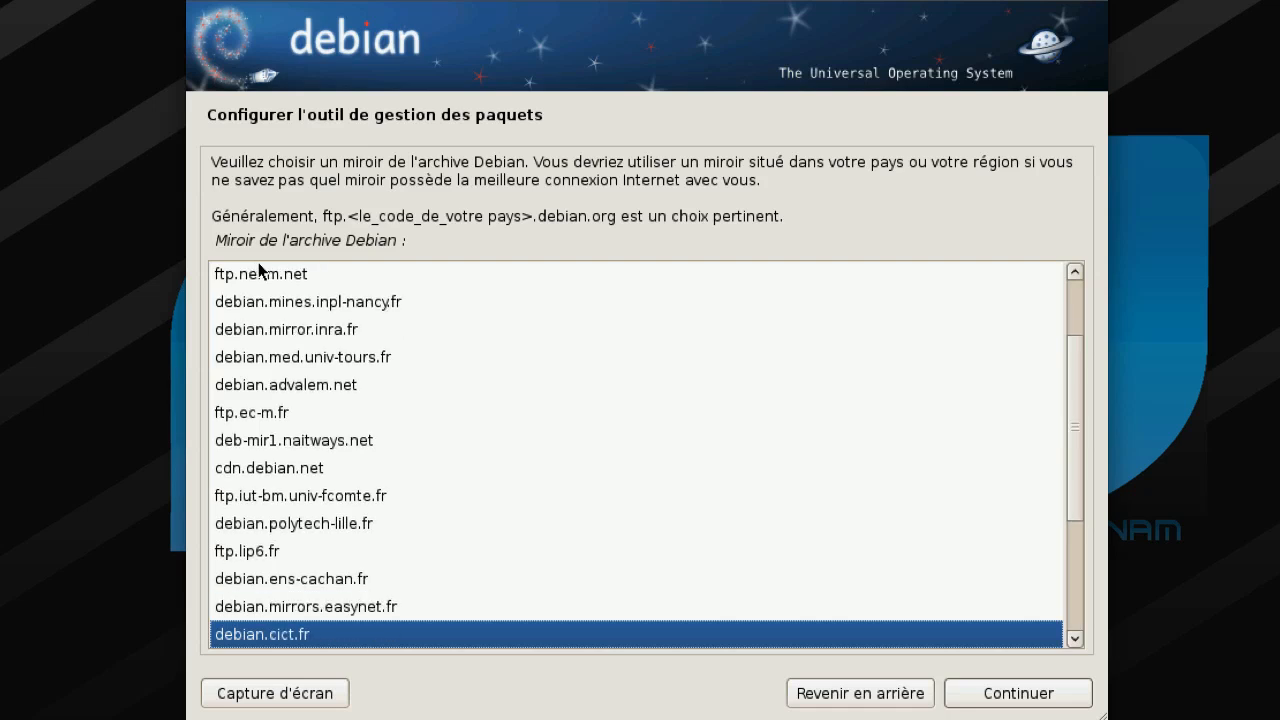
pyautogui.press('Up')
pyautogui.press('Up')
pyautogui.press('Up')
pyautogui.press('Up')
pyautogui.press('Up')
pyautogui.press('Up')
pyautogui.press('Up')
pyautogui.press('Up')
pyautogui.press('Up')
pyautogui.press('Up')
pyautogui.press('Up')
pyautogui.press('Up')
pyautogui.press('Up')
pyautogui.press('Up')
pyautogui.press('Up')
pyautogui.press('Up')
pyautogui.press('Up')
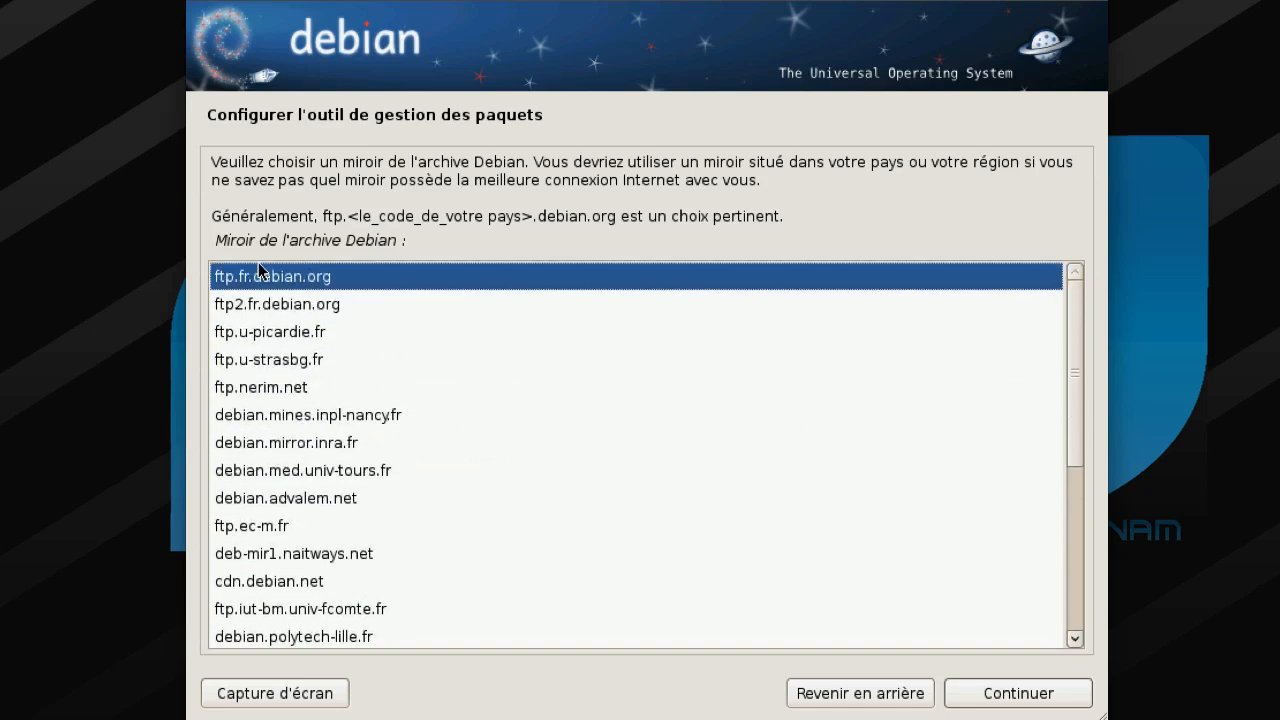
pyautogui.press('Return')
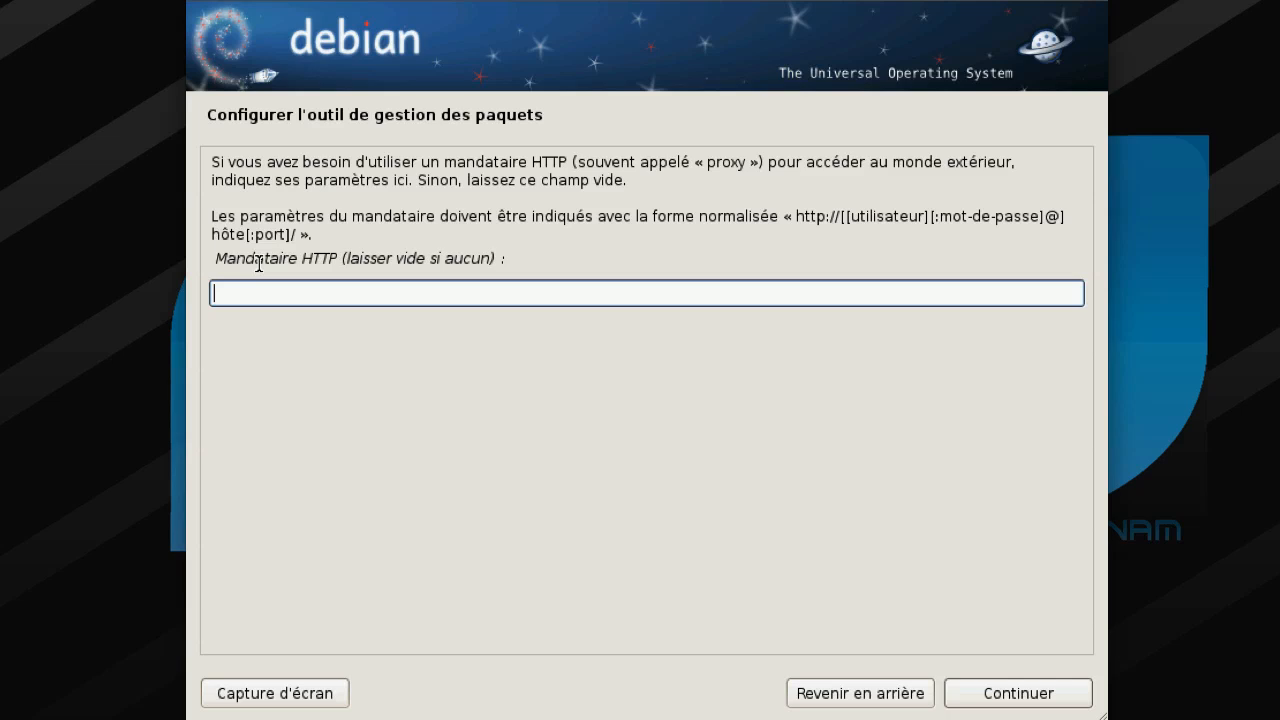
# - Leave the HTTP proxy field empty and continue with package manager configuration
pyautogui.press('Return')
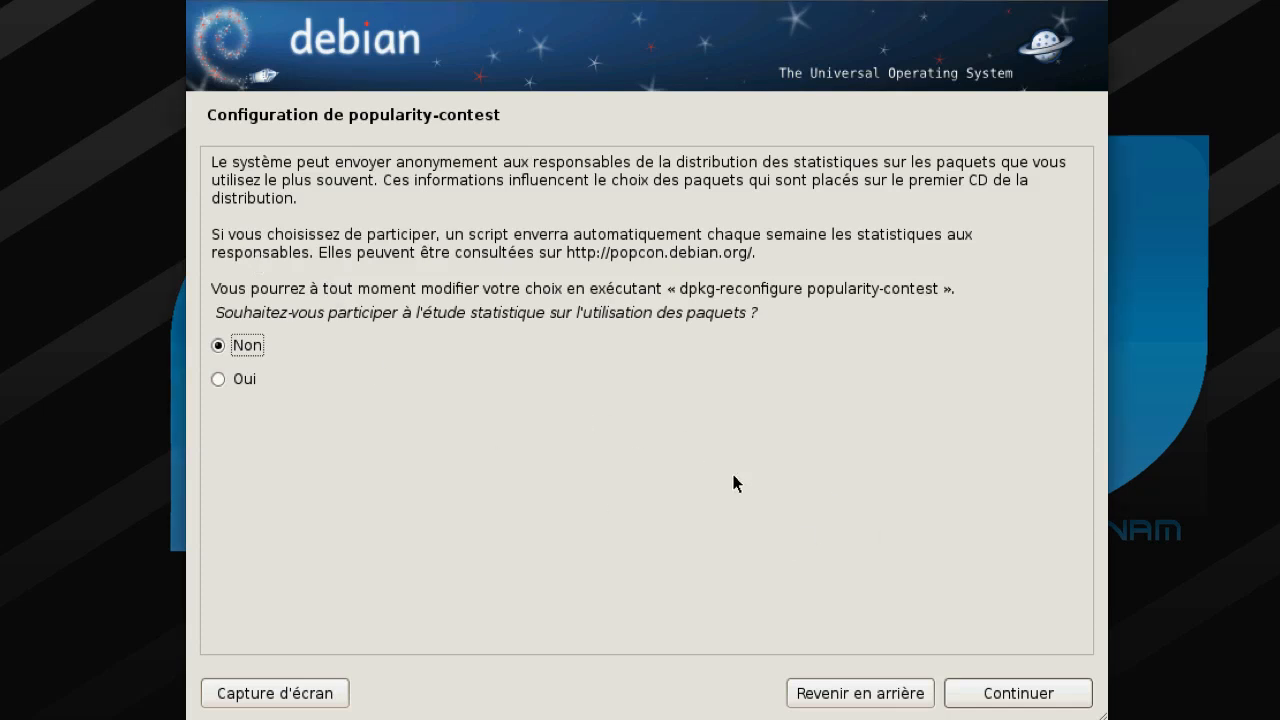
# - Decline the popularity-contest survey and browse the software collections list
pyautogui.press('Return')
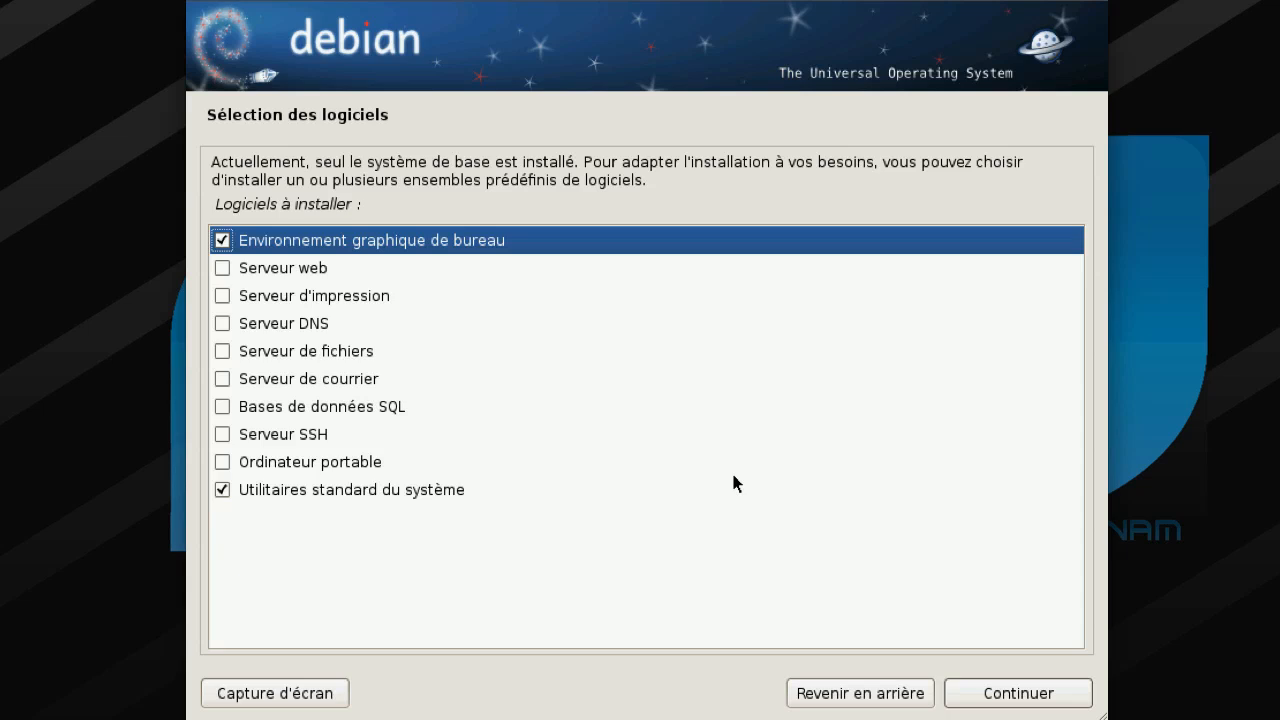
pyautogui.press('Down')
pyautogui.press('Down')
pyautogui.press('Down')
pyautogui.press('Down')
pyautogui.press('Down')
pyautogui.press('Down')
pyautogui.press('Down')
pyautogui.press('Down')
pyautogui.press('Down')
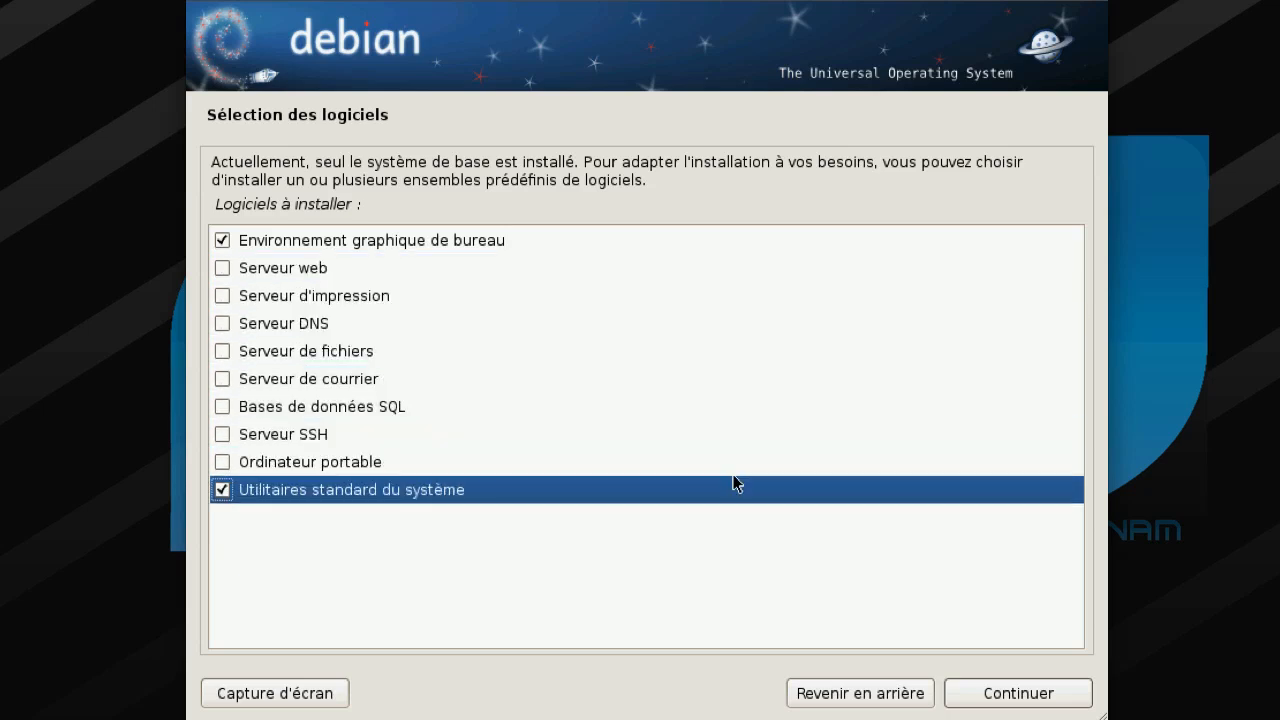
pyautogui.press('Up')
pyautogui.press('Up')
pyautogui.press('Up')
pyautogui.press('Up')
pyautogui.press('Up')
pyautogui.press('Up')
pyautogui.press('Up')
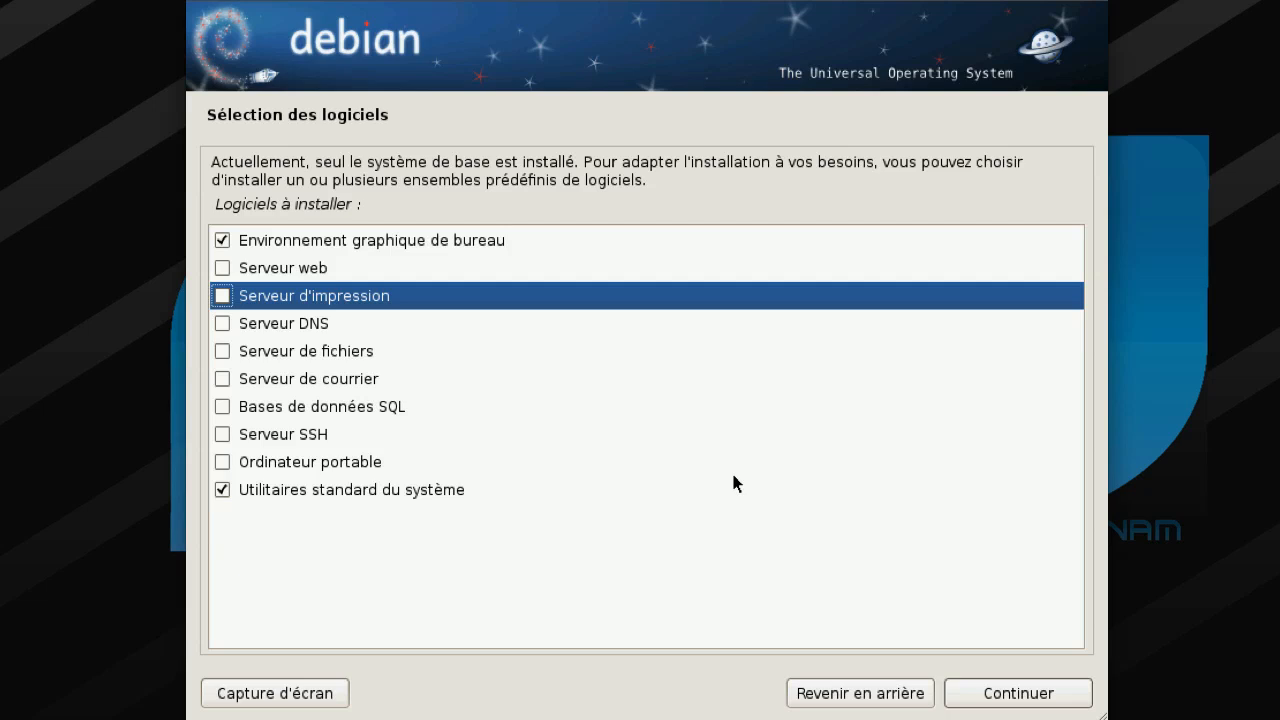
pyautogui.press('Down')
pyautogui.press('Down')
pyautogui.press('Up')
pyautogui.press('Up')
pyautogui.press('Up')
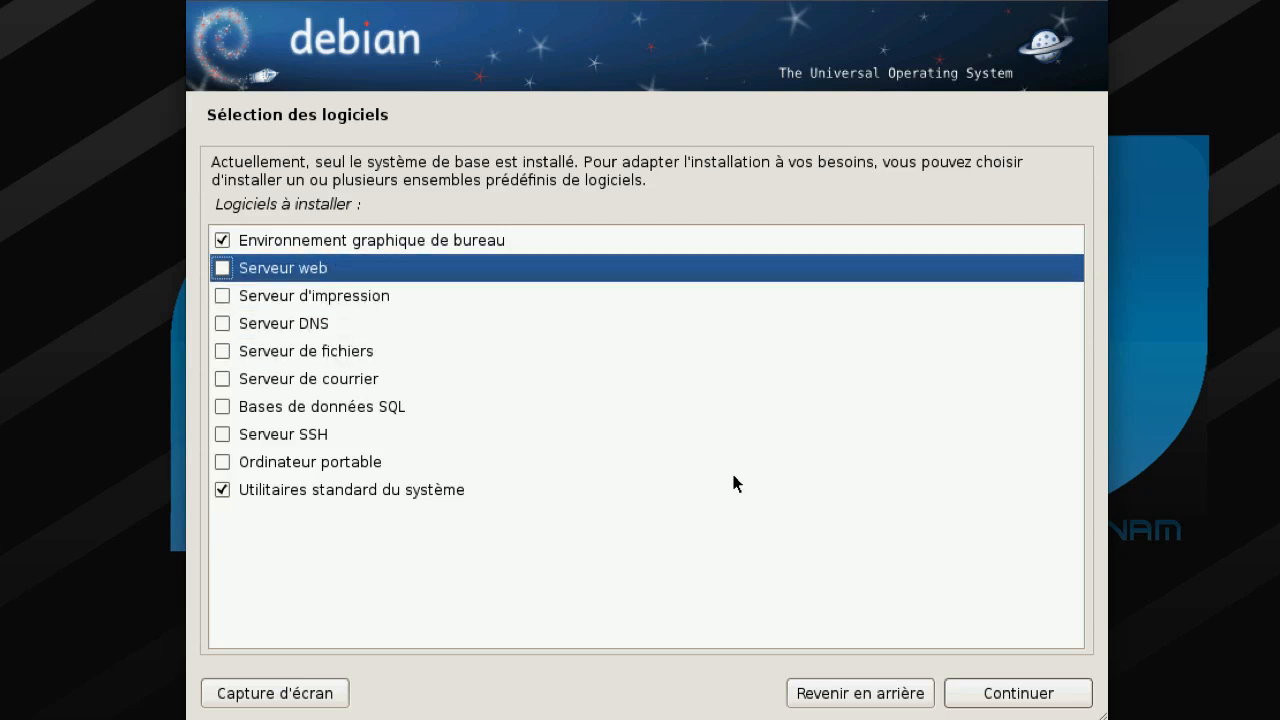
# - Tick Serveur web, DNS, d'impression, de fichiers, de courrier, SQL, SSH and Ordinateur portable
pyautogui.click(222, 270)
pyautogui.click(222, 323)
pyautogui.click(230, 296)
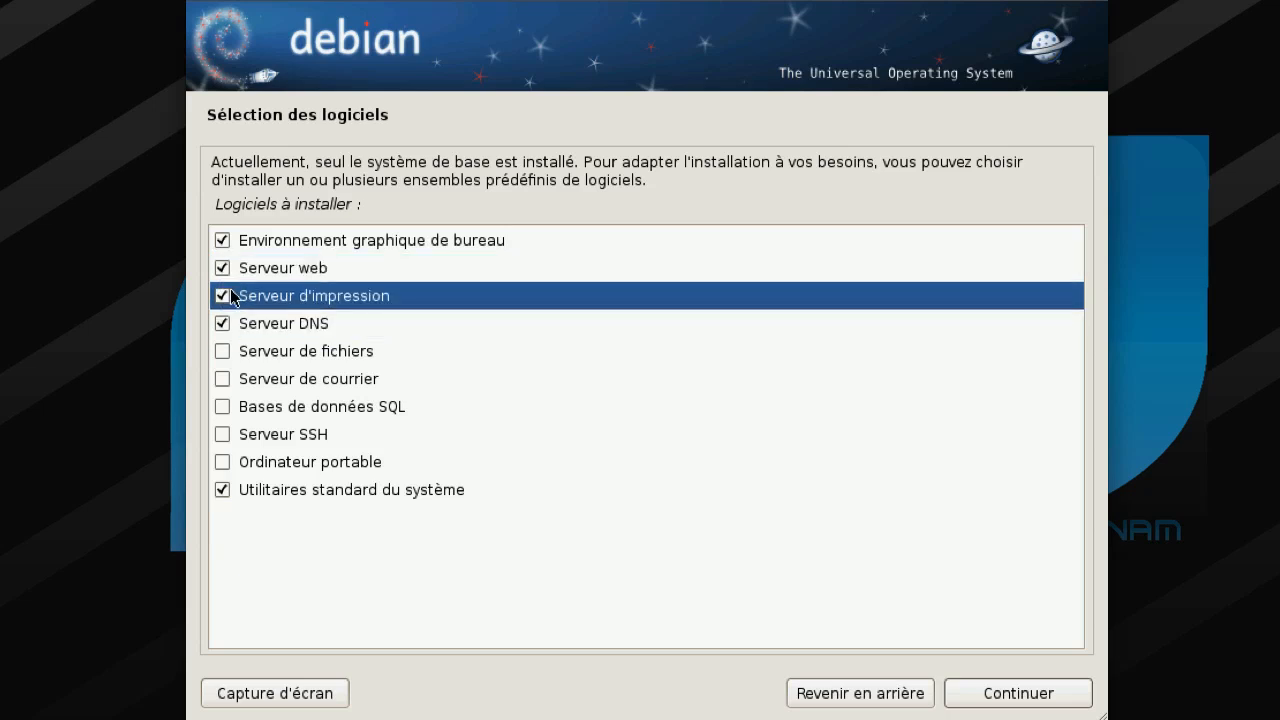
pyautogui.click(224, 350)
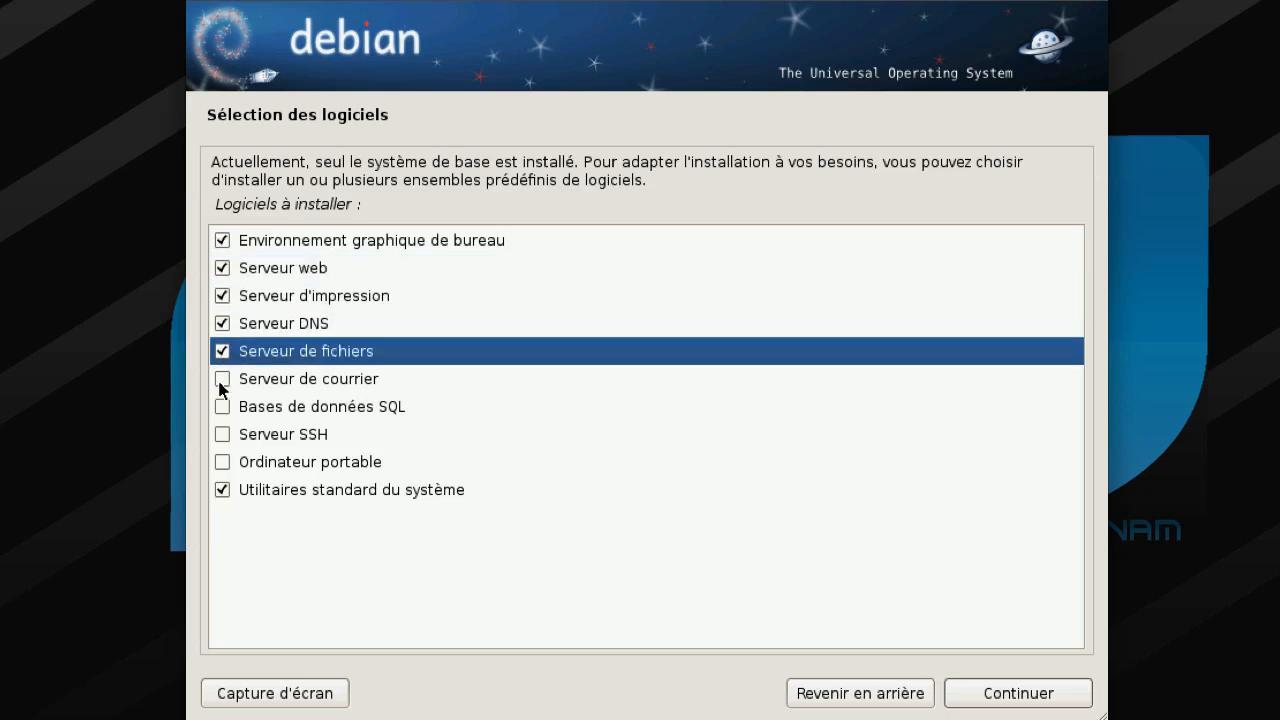
pyautogui.click(221, 380)
pyautogui.click(223, 406)
pyautogui.click(224, 435)
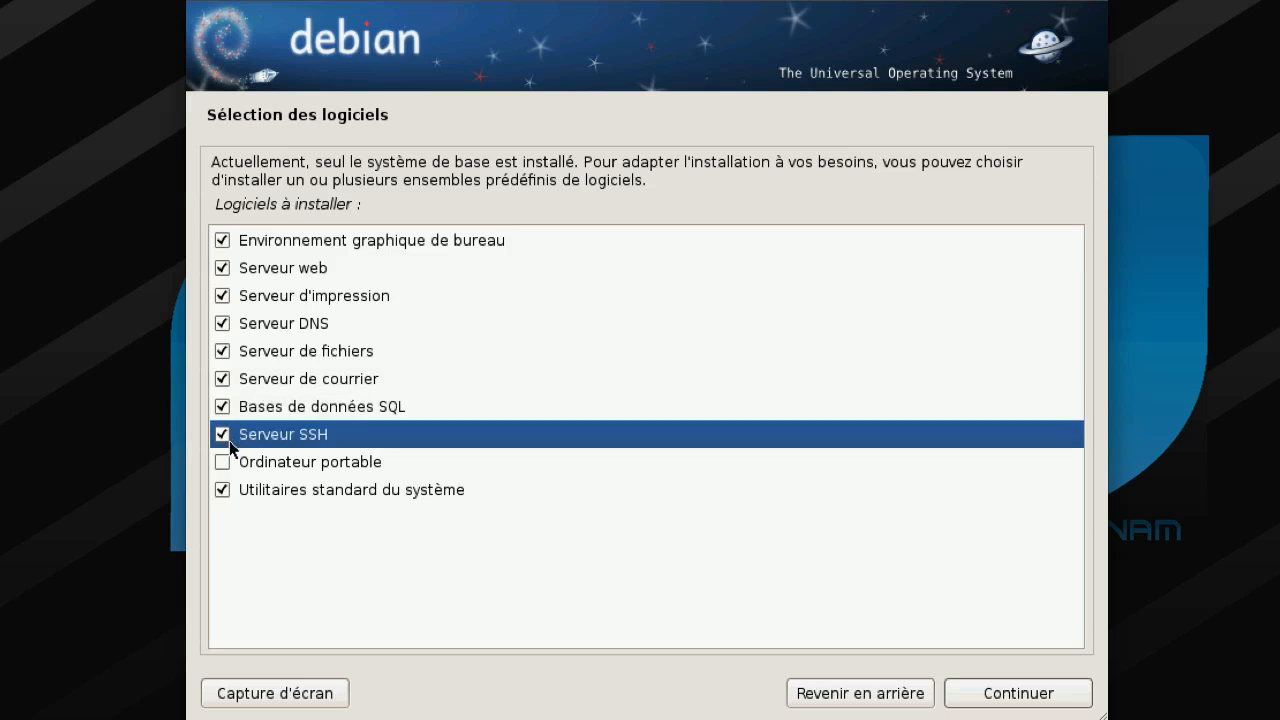
pyautogui.click(223, 462)
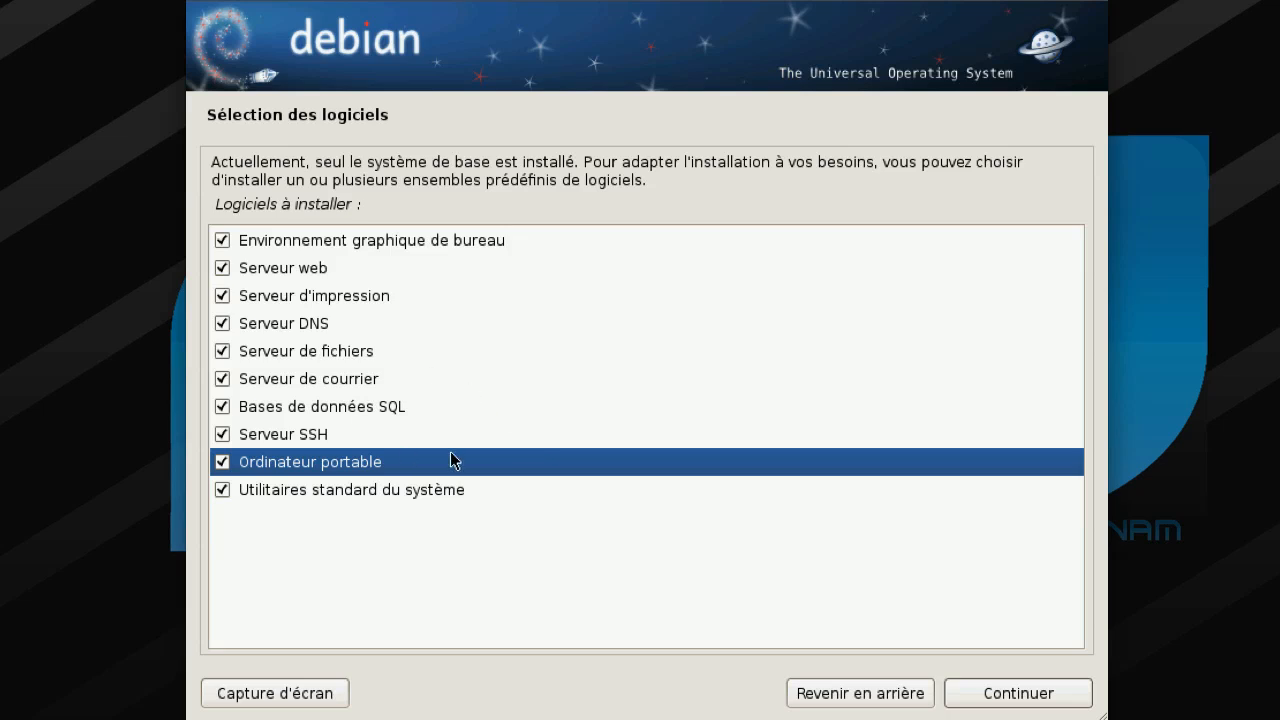
# - Start installing the selected software collections until the Samba workgroup prompt appears
pyautogui.click(1029, 694)
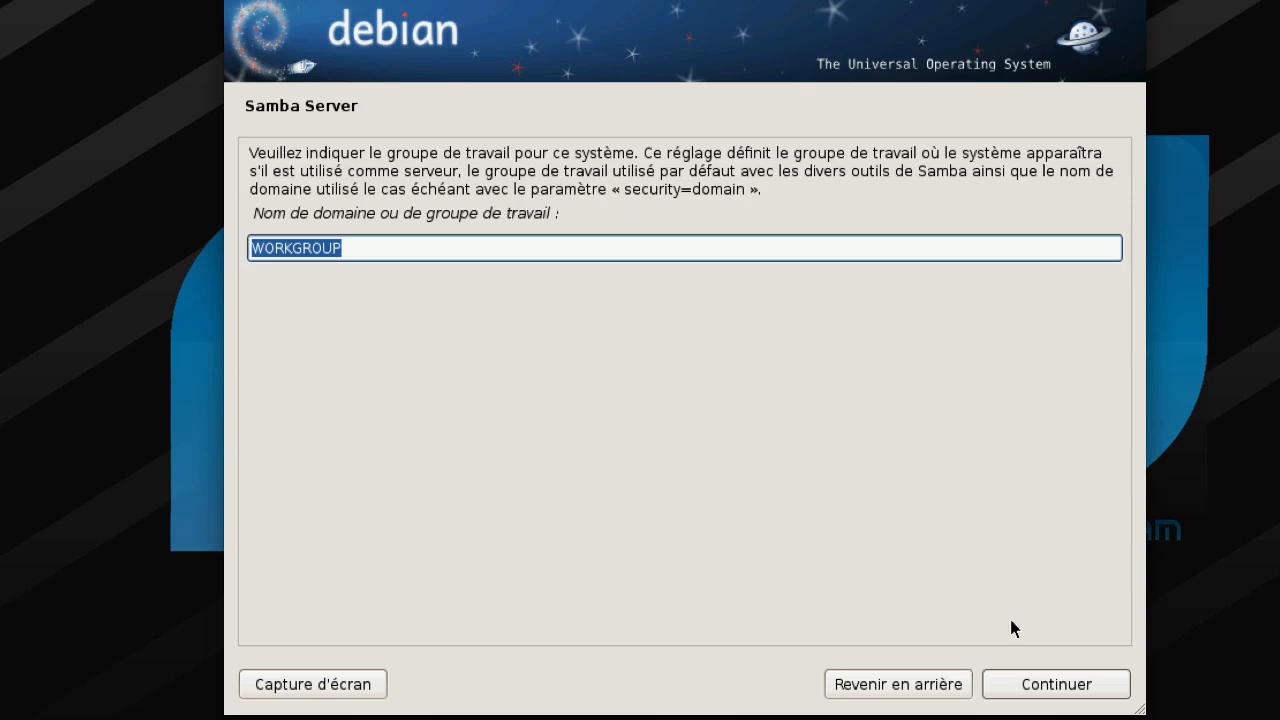
# - Keep WORKGROUP as the Samba workgroup and continue
pyautogui.click(1047, 685)
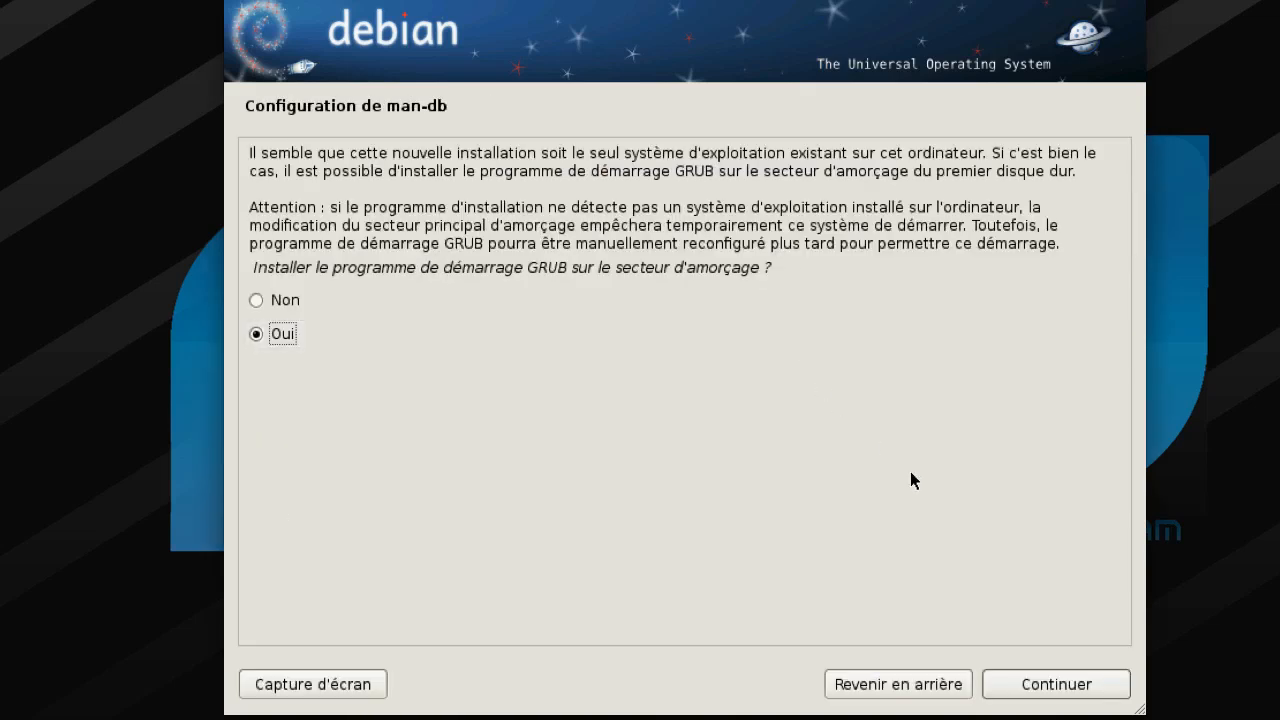
# - Confirm Oui to install GRUB on the master boot record
pyautogui.click(1062, 690)
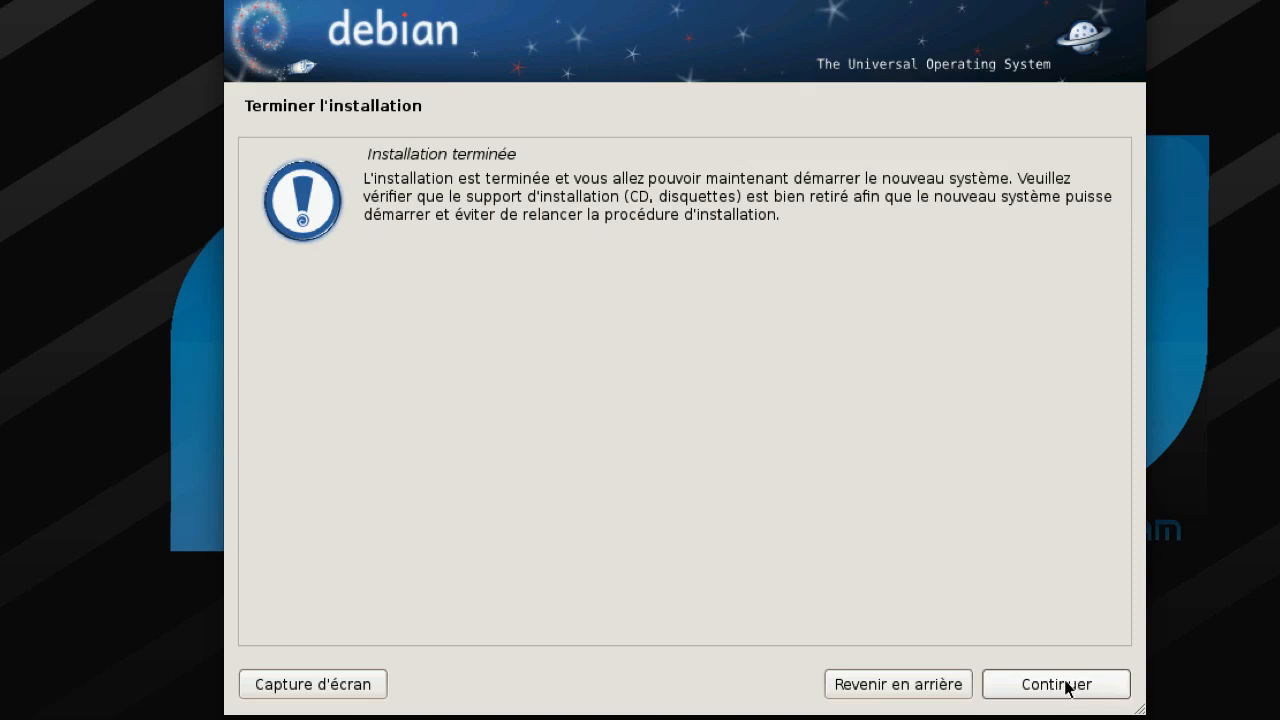
# - Finish the installation and reboot into the debiantutoriel GDM login screen
pyautogui.click(1066, 686)
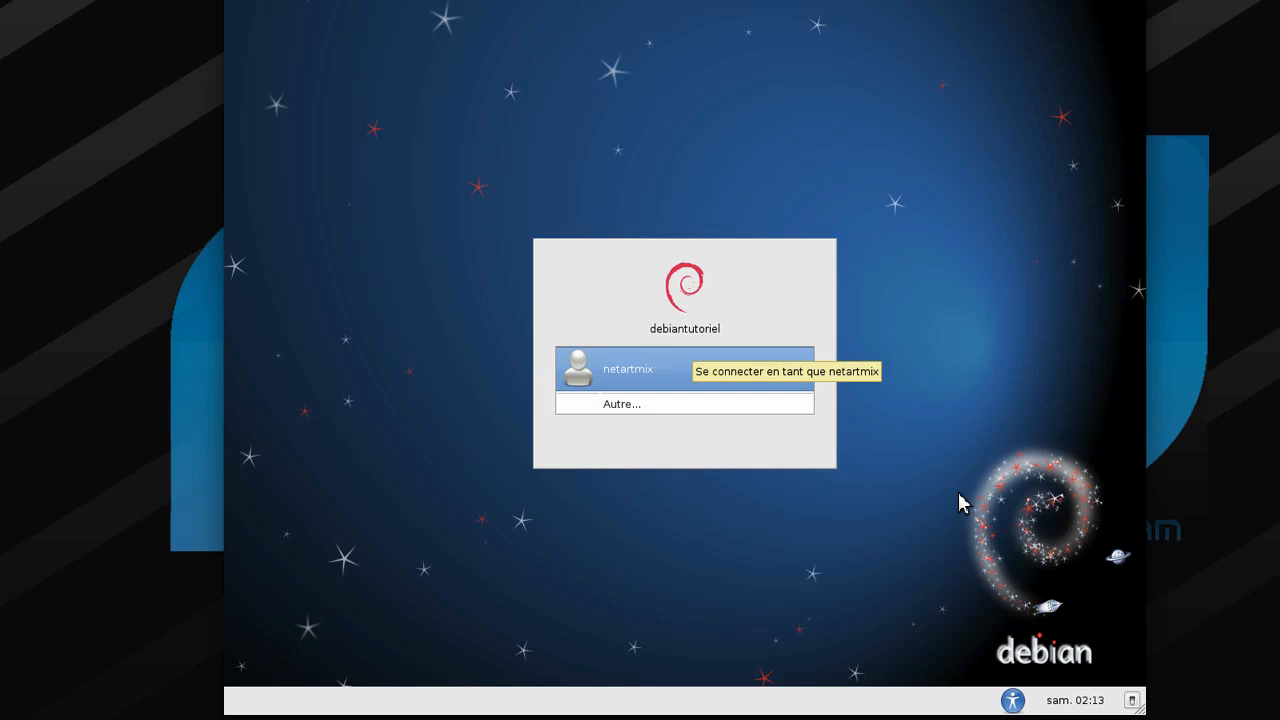
# - Select the created user in GDM, enter the account password, and log in
pyautogui.click(726, 389)
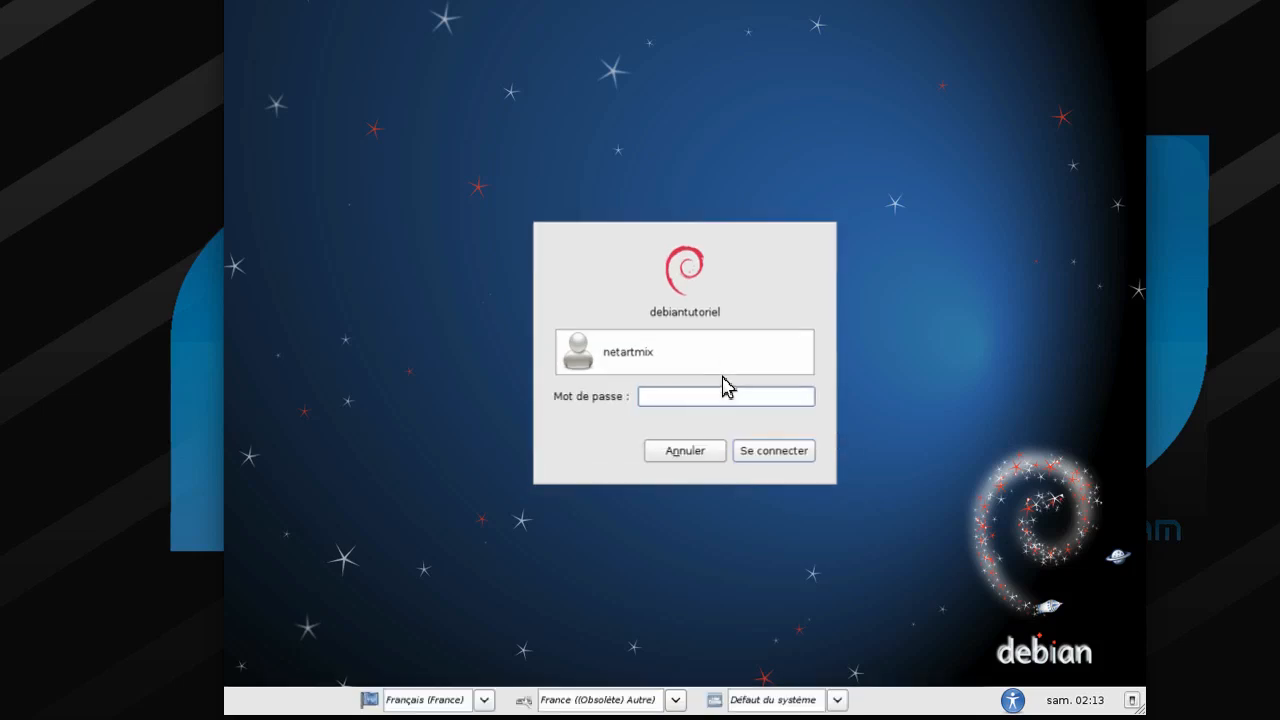
pyautogui.write('****')
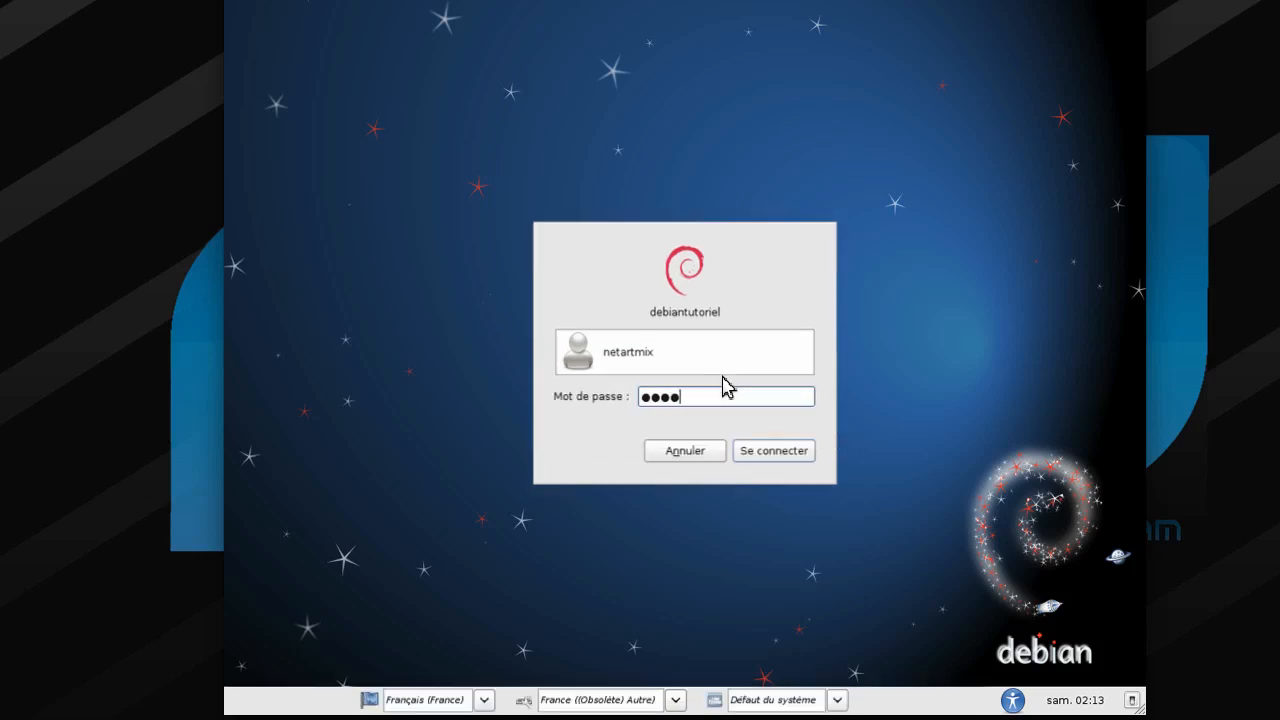
pyautogui.click(771, 457)
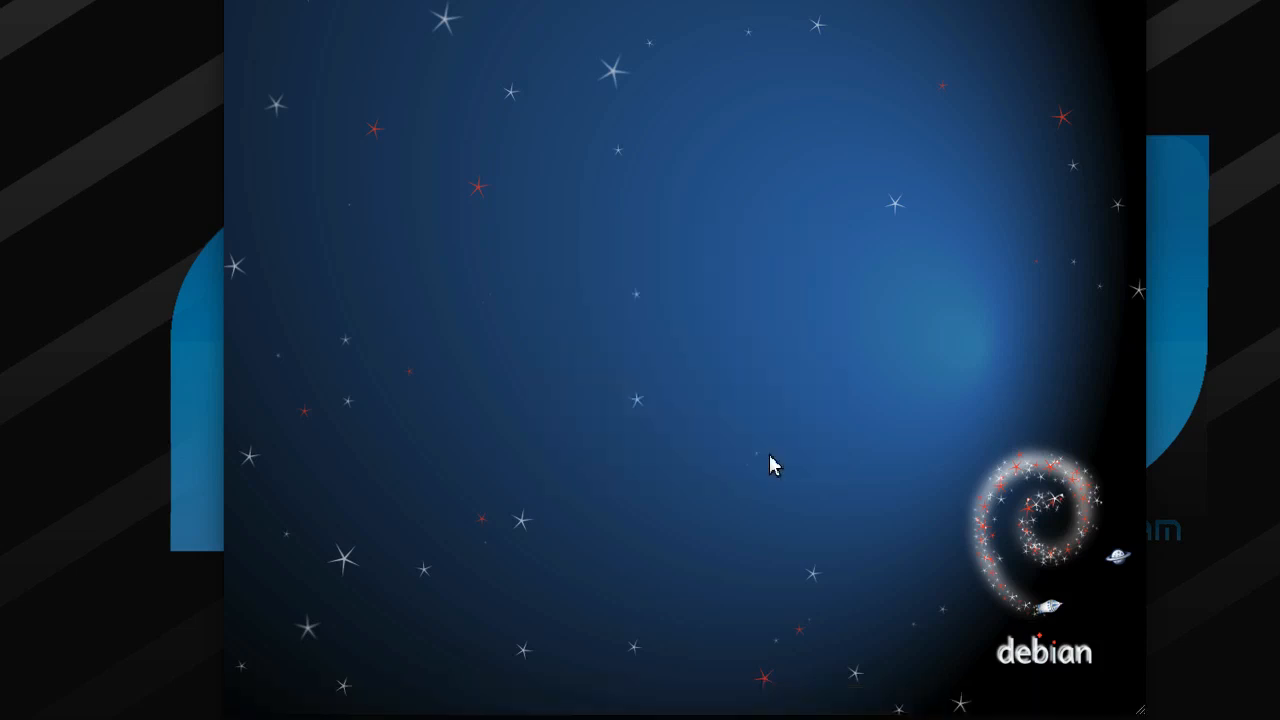